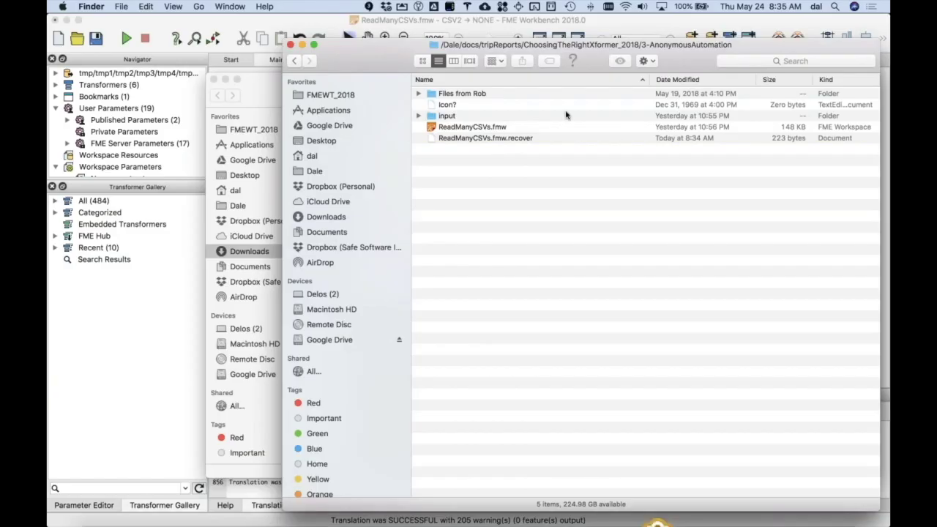
- Open the 4-PDFPalooza folder and drag pdfpalooza.fmw into FME Workbench
{"action": "key", "text": "super+Up"}
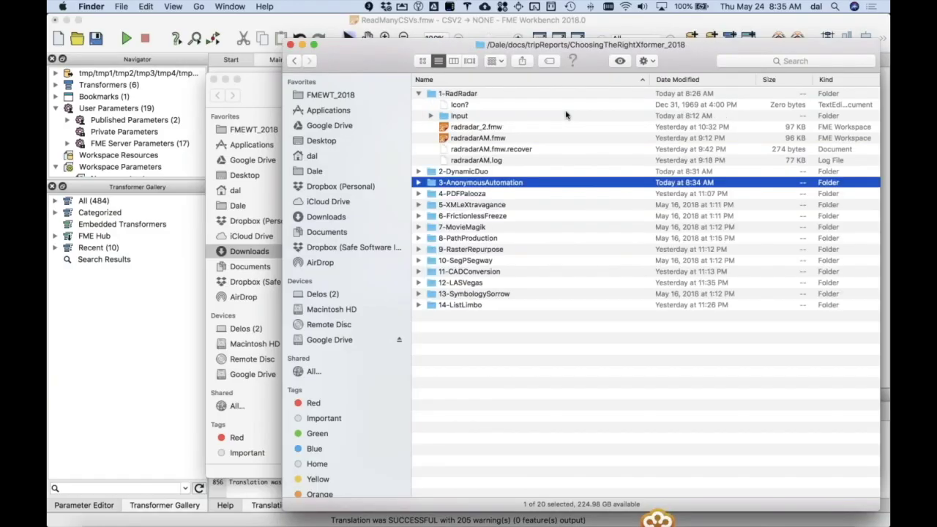
{"action": "double_click", "coordinate": [459, 195]}
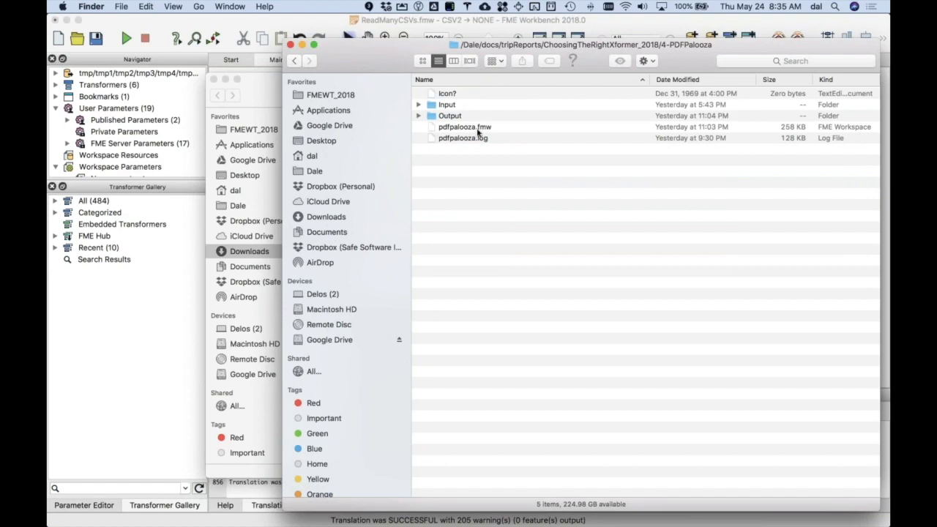
{"action": "left_click_drag", "start_coordinate": [473, 130], "coordinate": [550, 149]}
{"action": "key", "text": "super+Tab"}
{"action": "key", "text": "super+Tab"}
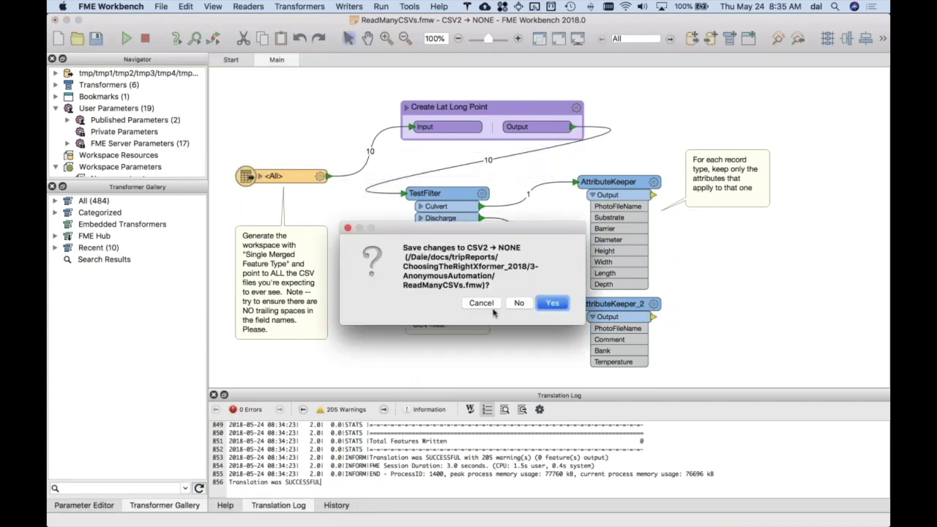
- Open pdfpalooza.fmw without saving ReadManyCSVs.fmw, zoom to 100%, and run the translation
{"action": "left_click", "coordinate": [519, 303]}
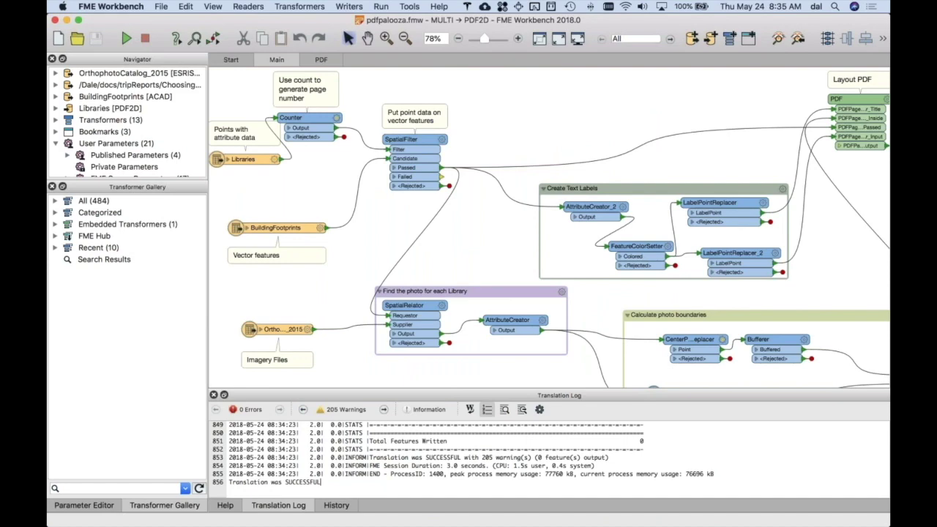
{"action": "left_click_drag", "start_coordinate": [486, 39], "coordinate": [480, 40]}
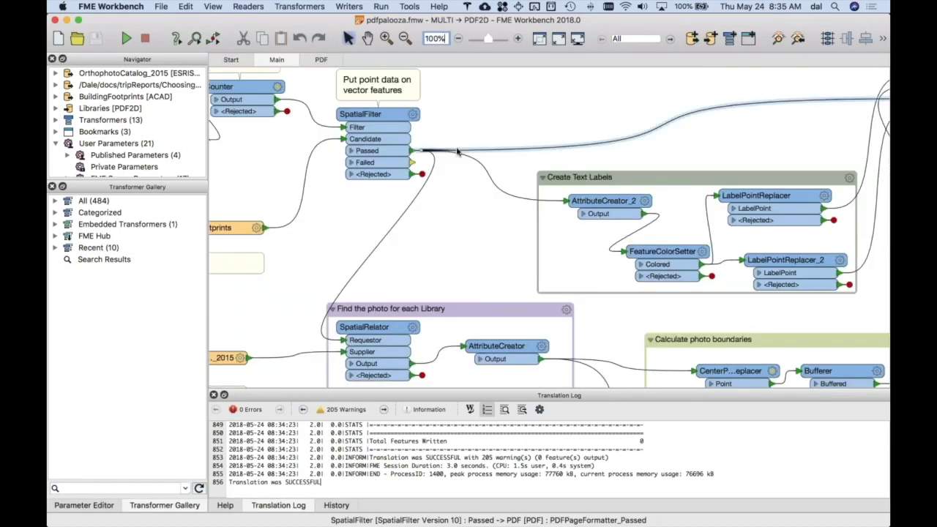
{"action": "scroll", "coordinate": [457, 151], "scroll_direction": "left", "scroll_amount": 5}
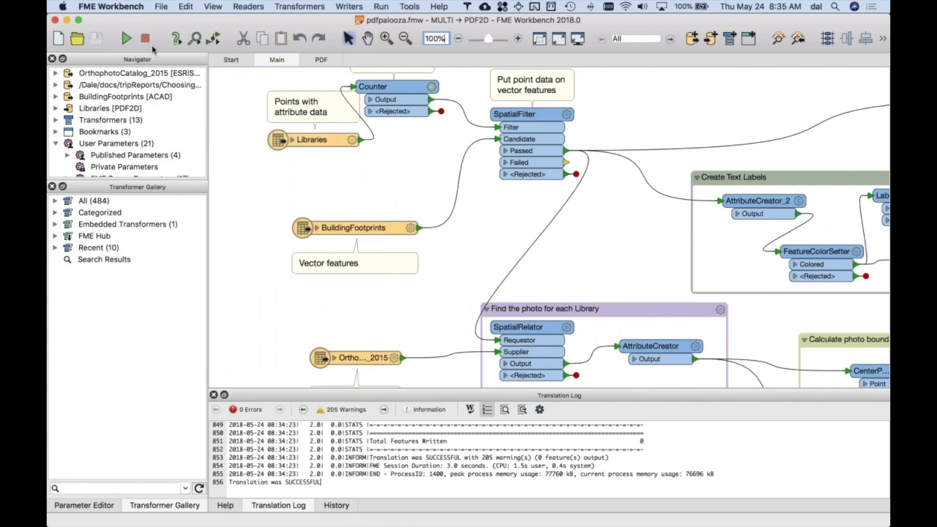
{"action": "left_click", "coordinate": [126, 39]}
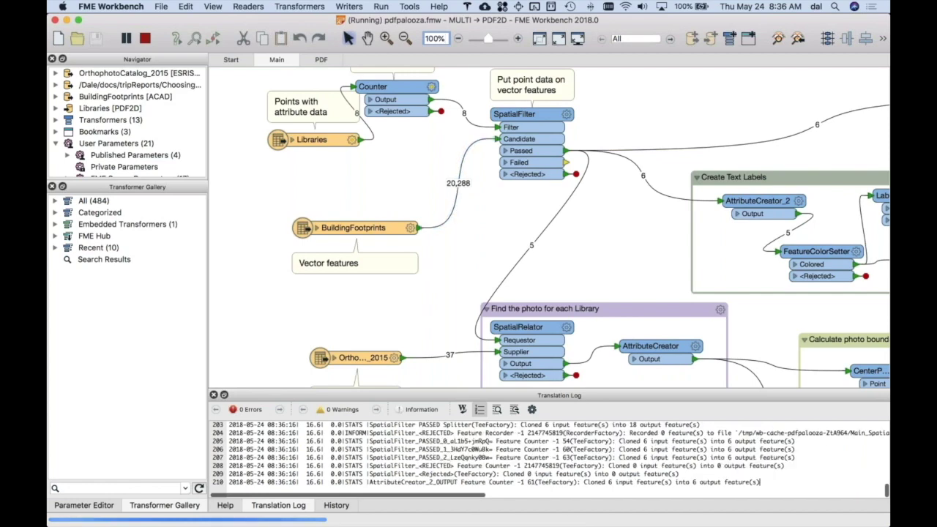
- Scroll to the Calculate photo boundaries bookmark and inspect AttributeCreator's attribute list
{"action": "scroll", "coordinate": [475, 216], "scroll_direction": "down", "scroll_amount": 3}
{"action": "scroll", "coordinate": [475, 216], "scroll_direction": "right", "scroll_amount": 5}
{"action": "scroll", "coordinate": [474, 216], "scroll_direction": "right", "scroll_amount": 14}
{"action": "scroll", "coordinate": [475, 216], "scroll_direction": "down", "scroll_amount": 6}
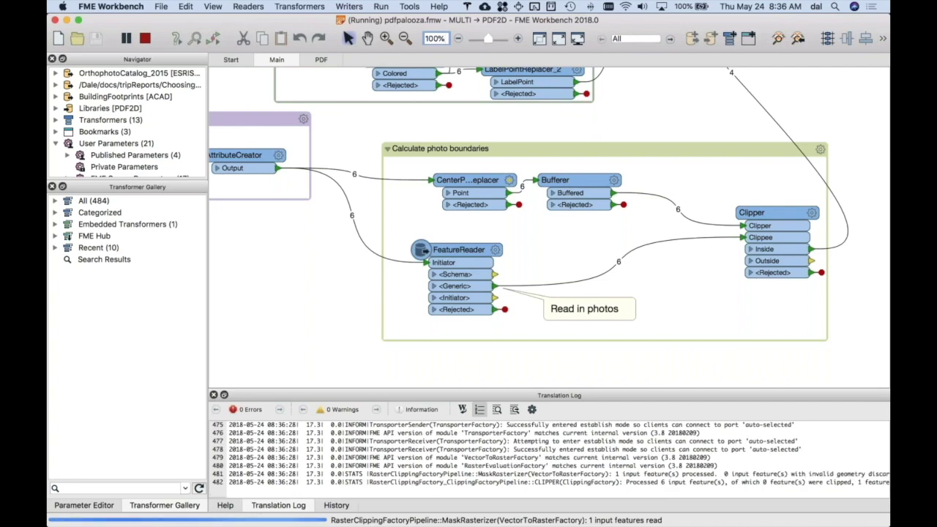
{"action": "scroll", "coordinate": [549, 227], "scroll_direction": "left", "scroll_amount": 2}
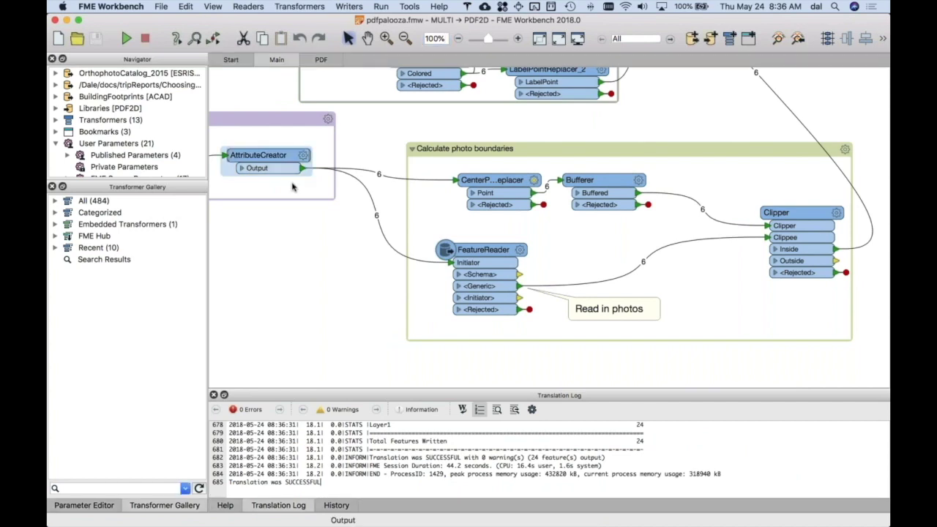
{"action": "mouse_move", "coordinate": [281, 160]}
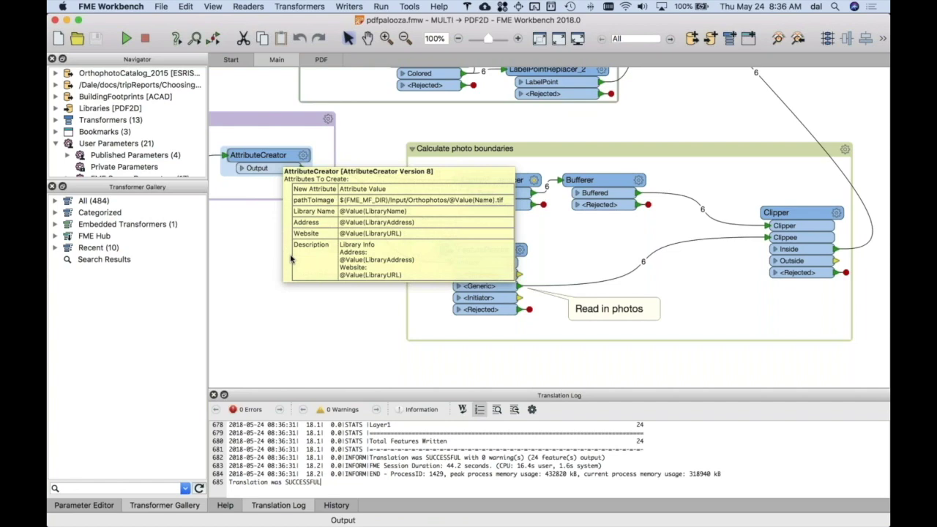
{"action": "scroll", "coordinate": [218, 277], "scroll_direction": "left", "scroll_amount": 1}
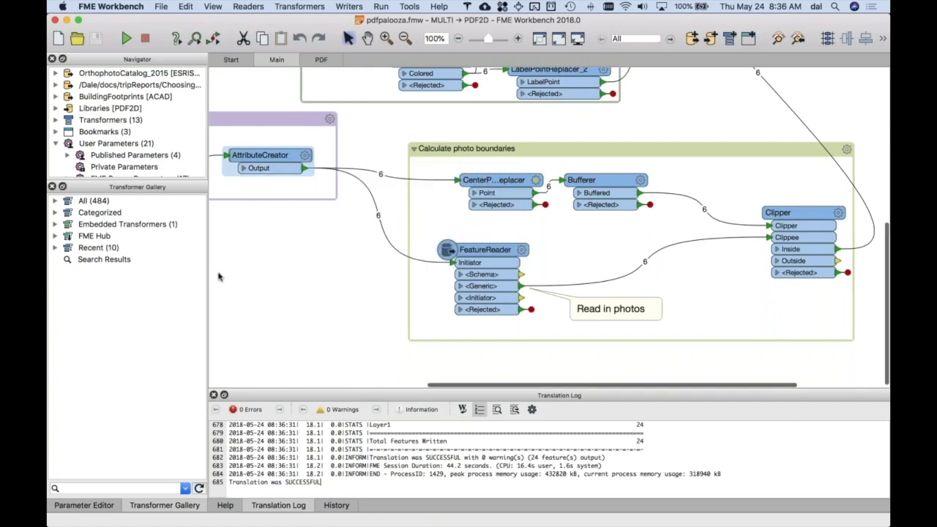
{"action": "scroll", "coordinate": [218, 276], "scroll_direction": "left", "scroll_amount": 10}
{"action": "scroll", "coordinate": [218, 276], "scroll_direction": "up", "scroll_amount": 8}
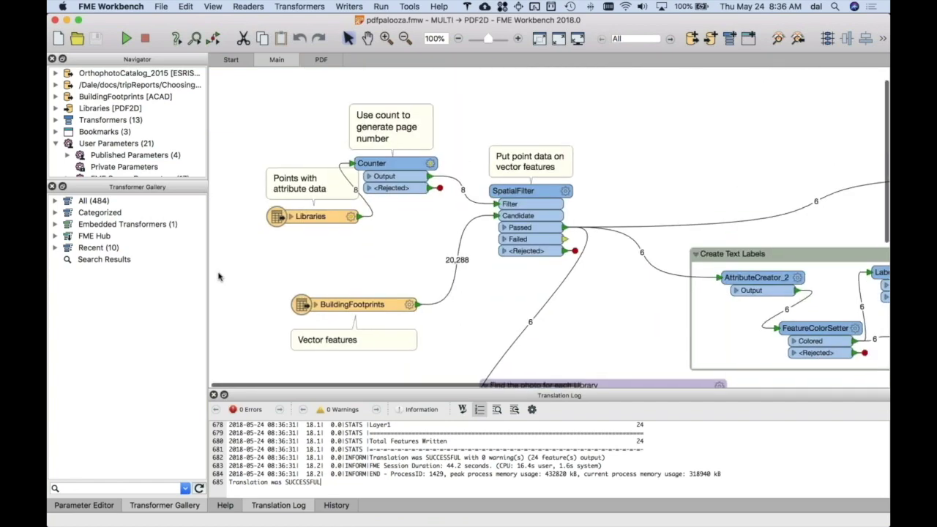
{"action": "scroll", "coordinate": [219, 277], "scroll_direction": "up", "scroll_amount": 1}
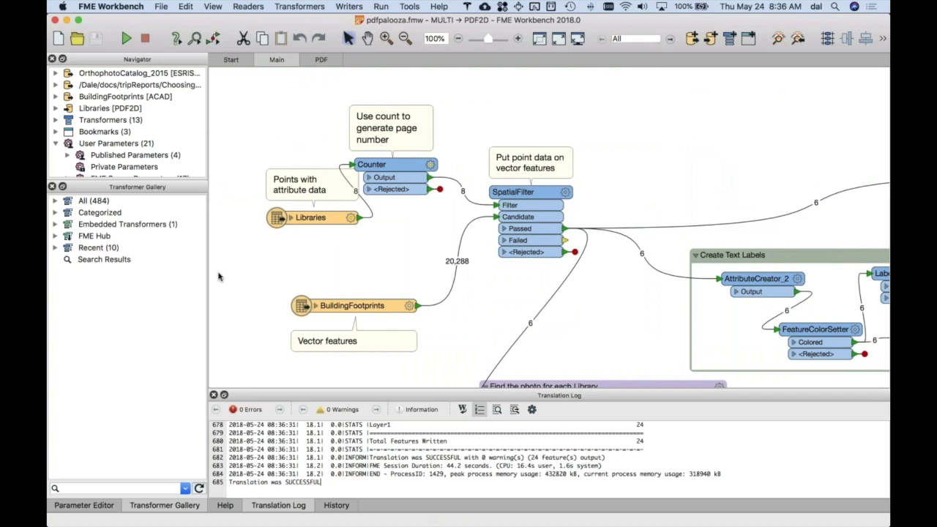
{"action": "mouse_move", "coordinate": [308, 224]}
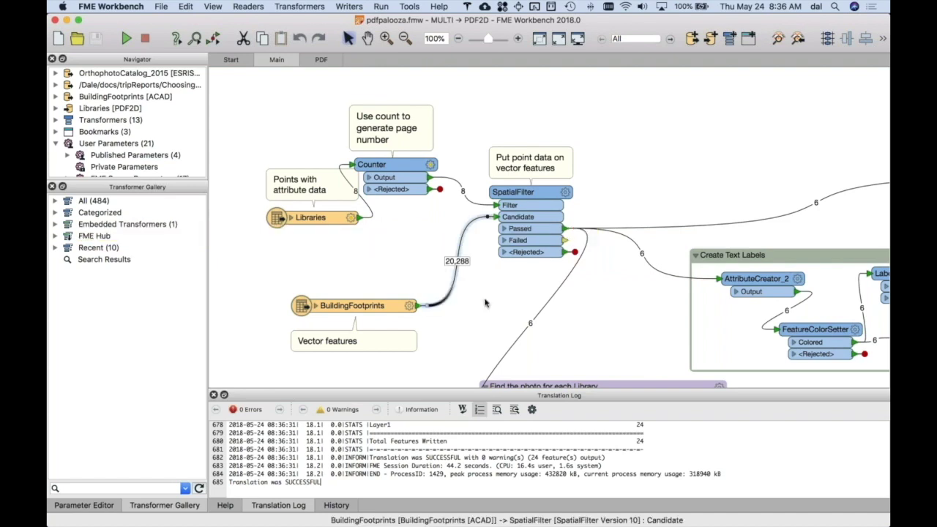
{"action": "scroll", "coordinate": [486, 303], "scroll_direction": "right", "scroll_amount": 2}
{"action": "scroll", "coordinate": [486, 303], "scroll_direction": "down", "scroll_amount": 2}
{"action": "scroll", "coordinate": [486, 303], "scroll_direction": "right", "scroll_amount": 2}
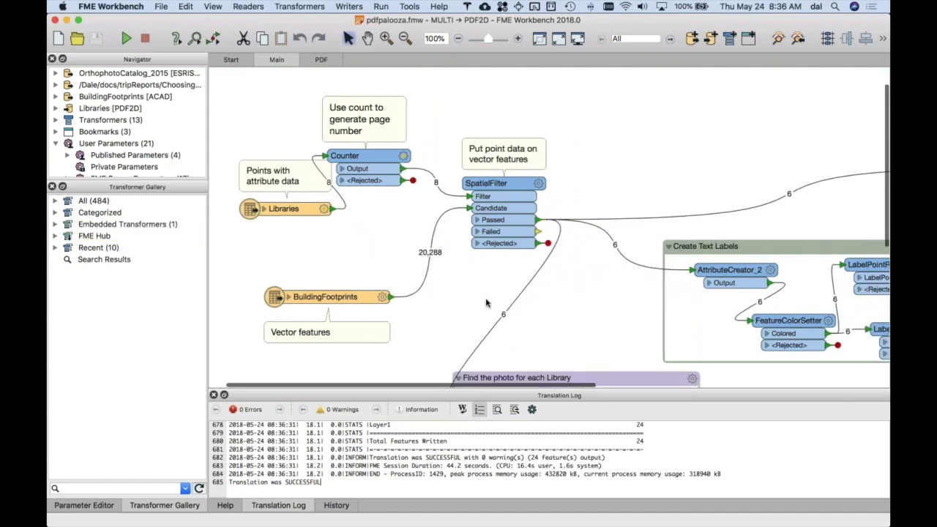
{"action": "scroll", "coordinate": [486, 302], "scroll_direction": "right", "scroll_amount": 1}
{"action": "scroll", "coordinate": [487, 302], "scroll_direction": "down", "scroll_amount": 1}
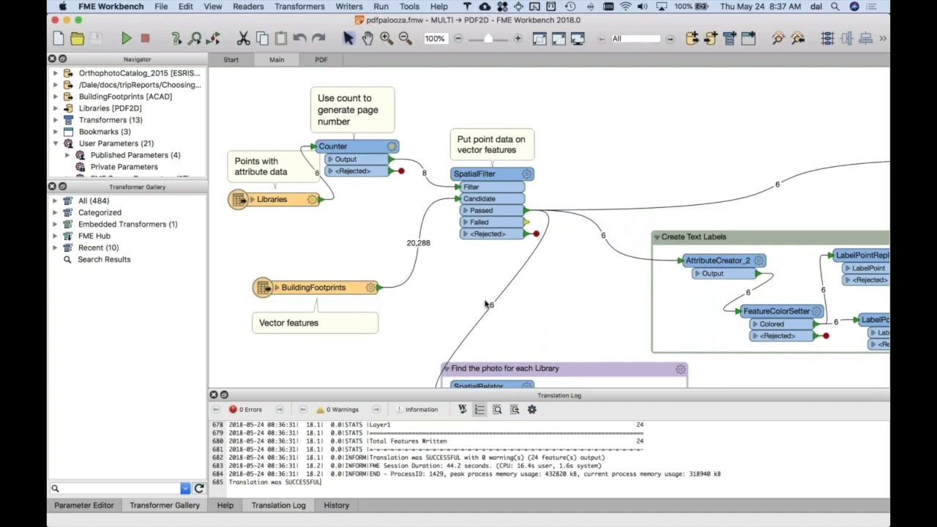
{"action": "scroll", "coordinate": [526, 326], "scroll_direction": "down", "scroll_amount": 1}
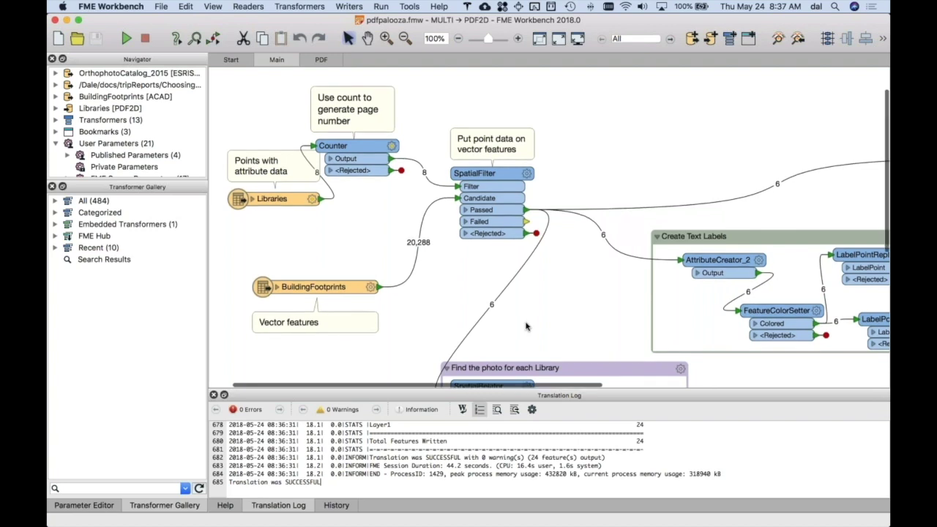
{"action": "scroll", "coordinate": [525, 326], "scroll_direction": "down", "scroll_amount": 3}
{"action": "scroll", "coordinate": [526, 326], "scroll_direction": "right", "scroll_amount": 4}
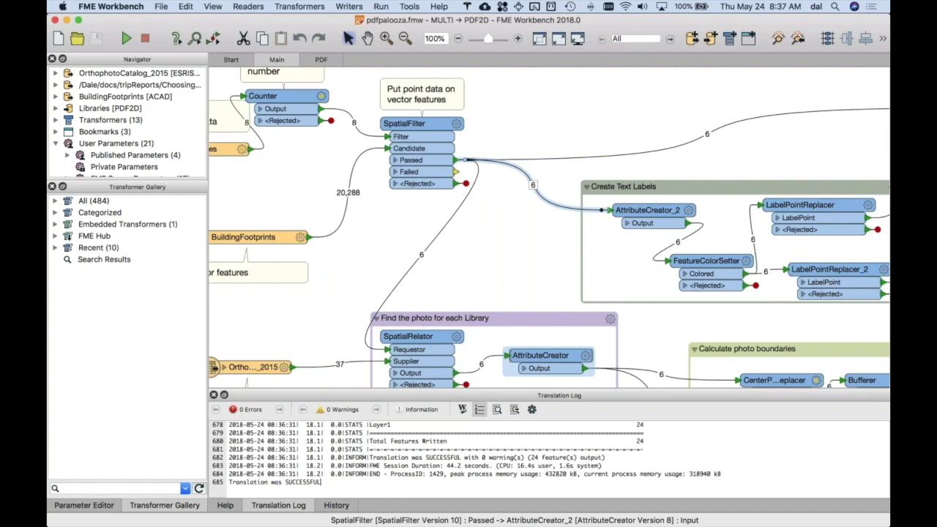
{"action": "double_click", "coordinate": [410, 123]}
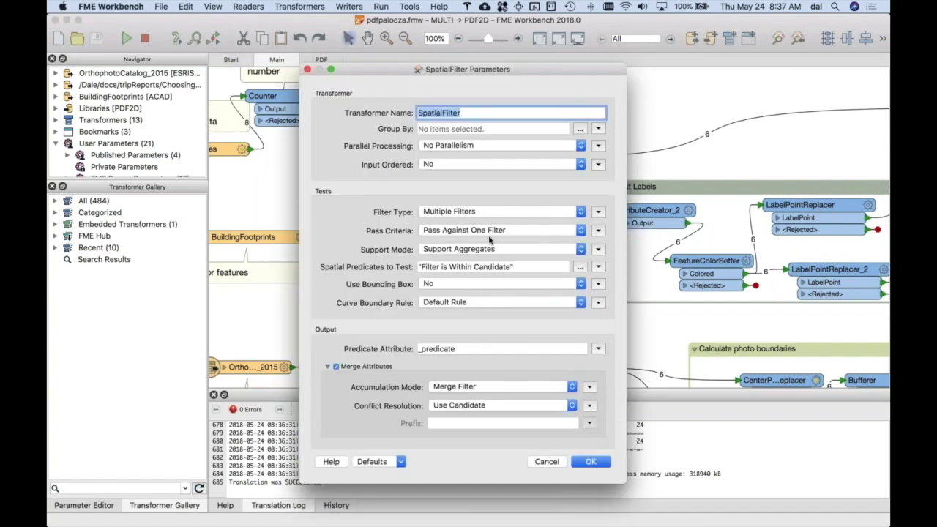
{"action": "left_click", "coordinate": [548, 462]}
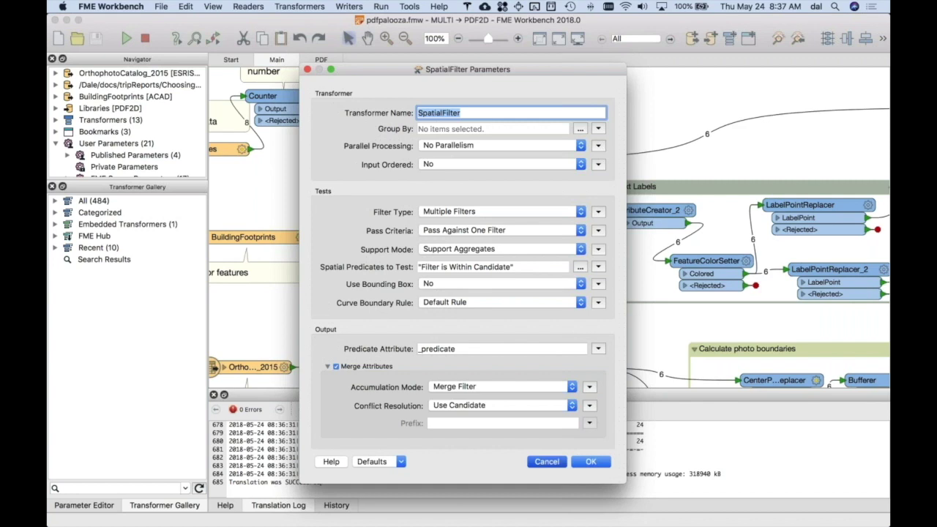
{"action": "key", "text": "Escape"}
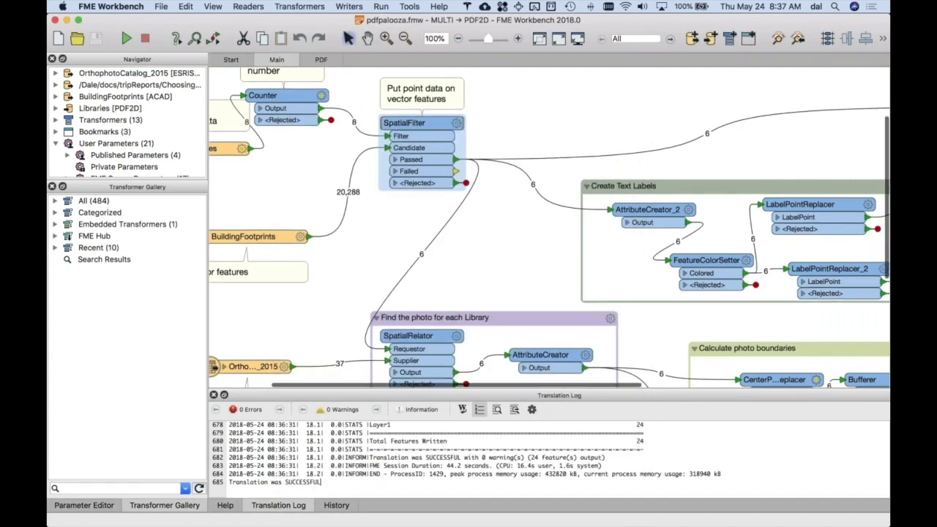
- Pan the canvas to show the 'Find the photo for each Library' bookmark and the BuildingFootprints and imagery readers
{"action": "scroll", "coordinate": [549, 227], "scroll_direction": "down", "scroll_amount": 3}
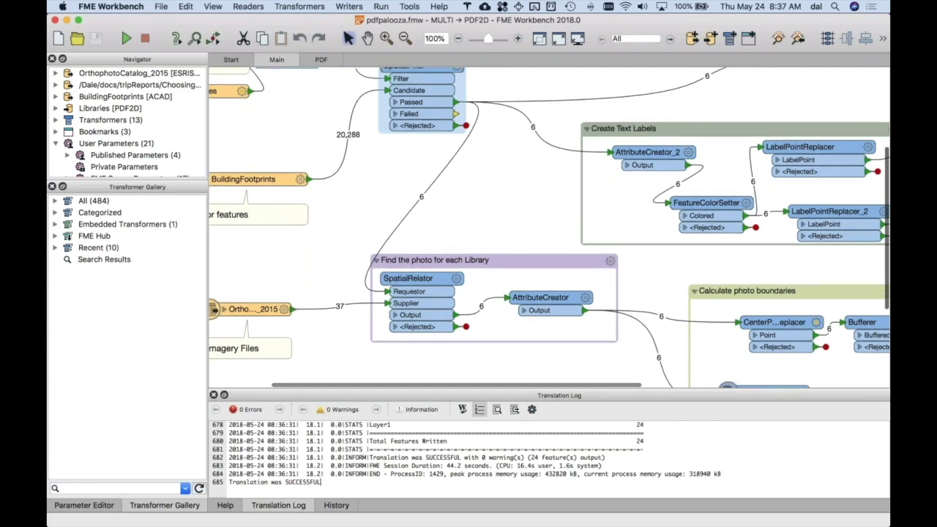
{"action": "scroll", "coordinate": [729, 376], "scroll_direction": "up", "scroll_amount": 3}
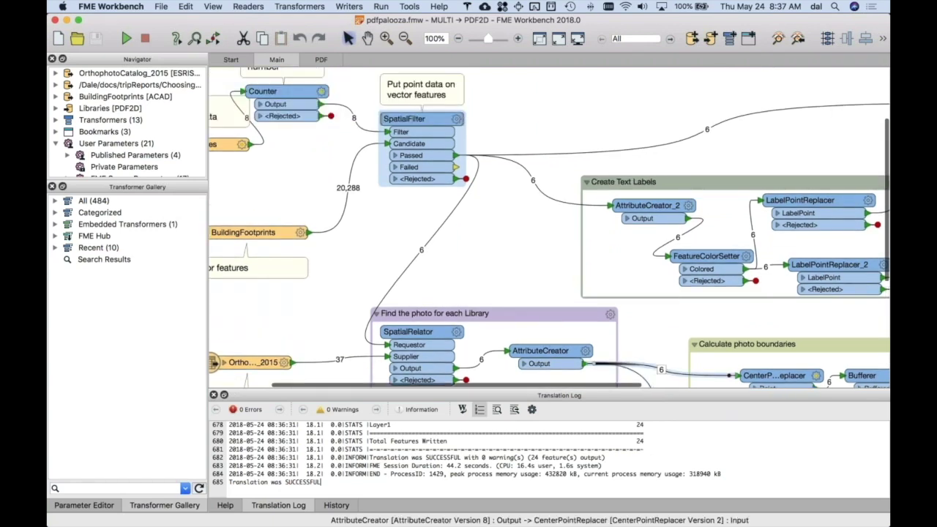
{"action": "scroll", "coordinate": [729, 376], "scroll_direction": "down", "scroll_amount": 2}
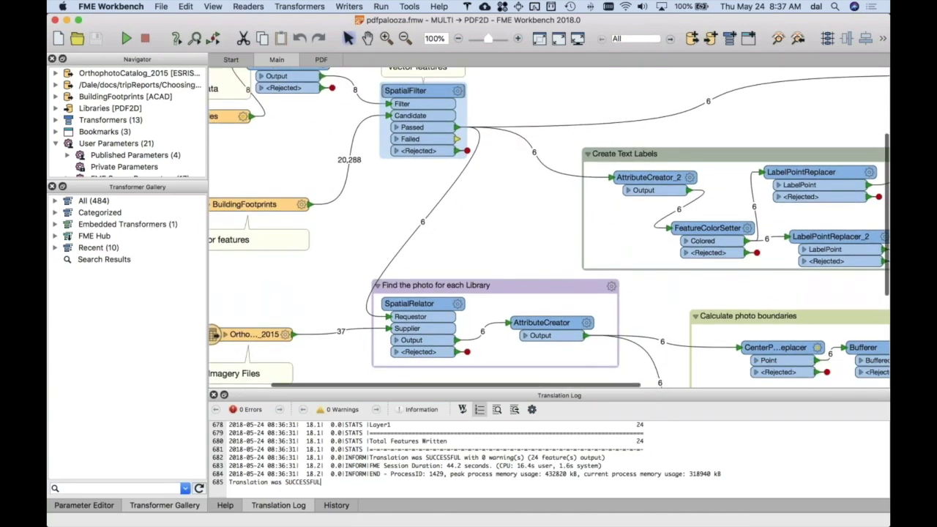
{"action": "scroll", "coordinate": [728, 376], "scroll_direction": "down", "scroll_amount": 1}
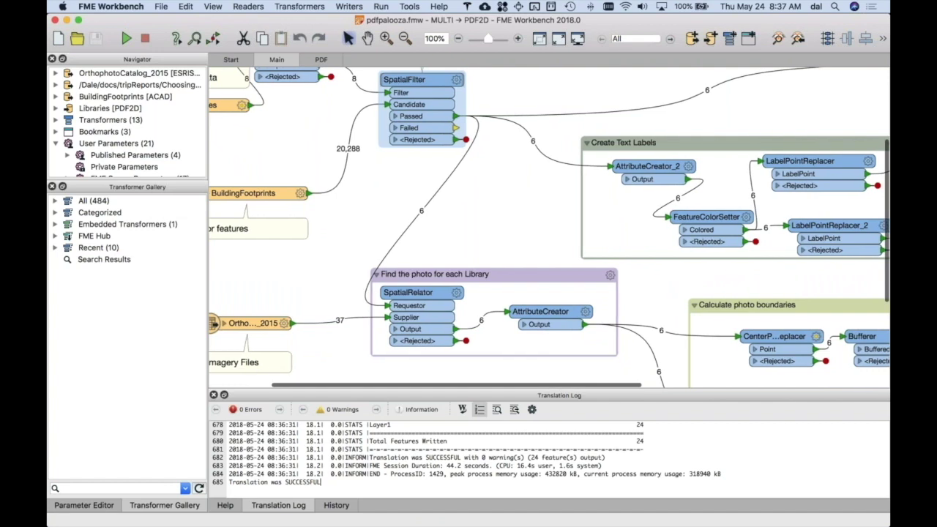
{"action": "scroll", "coordinate": [729, 376], "scroll_direction": "right", "scroll_amount": 5}
{"action": "scroll", "coordinate": [728, 376], "scroll_direction": "up", "scroll_amount": 2}
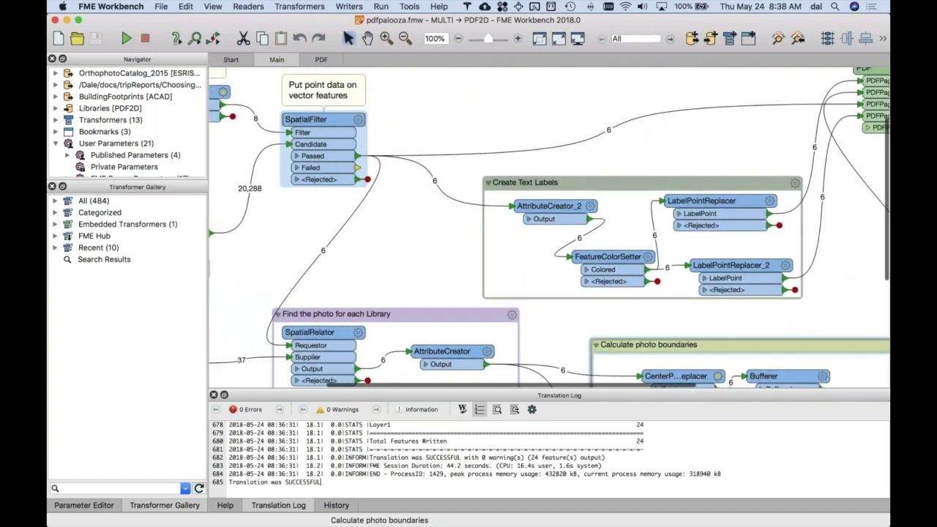
{"action": "scroll", "coordinate": [549, 227], "scroll_direction": "right", "scroll_amount": 2}
{"action": "scroll", "coordinate": [550, 228], "scroll_direction": "up", "scroll_amount": 1}
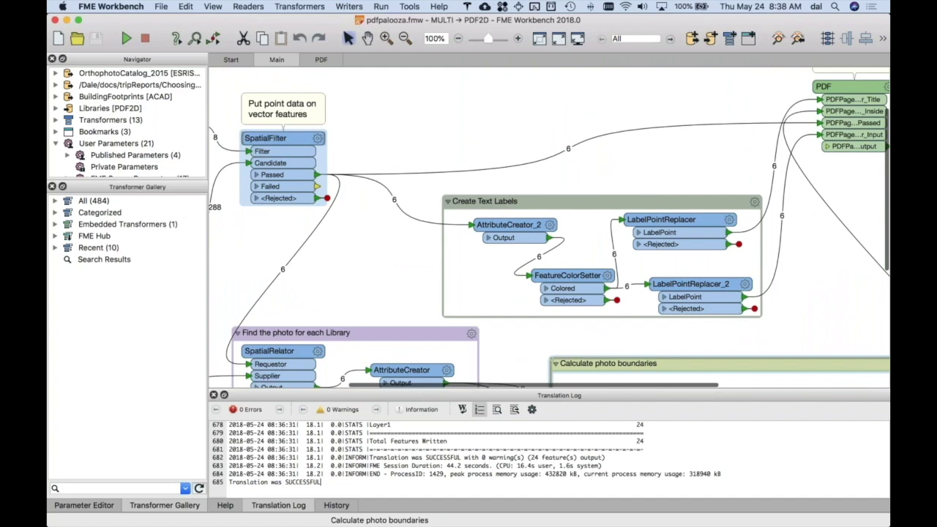
{"action": "scroll", "coordinate": [330, 265], "scroll_direction": "left", "scroll_amount": 10}
{"action": "scroll", "coordinate": [330, 264], "scroll_direction": "down", "scroll_amount": 6}
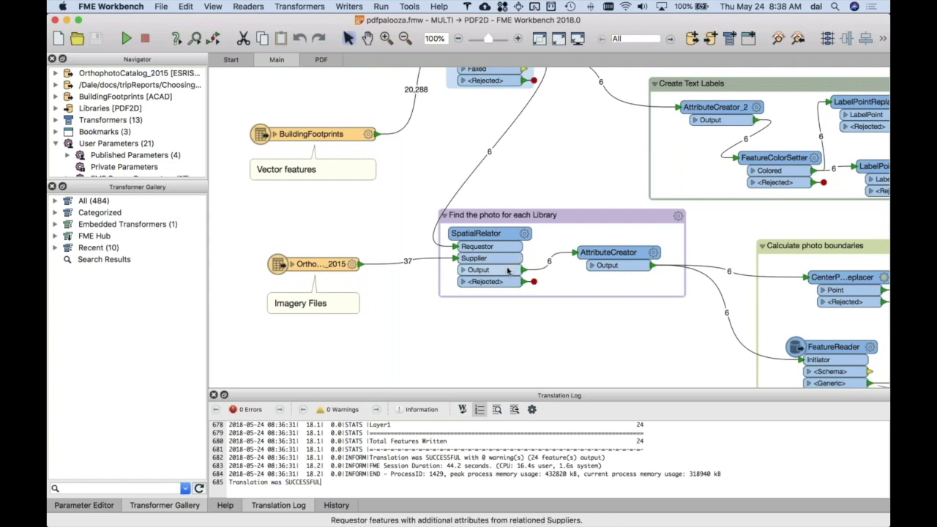
{"action": "scroll", "coordinate": [608, 337], "scroll_direction": "right", "scroll_amount": 1}
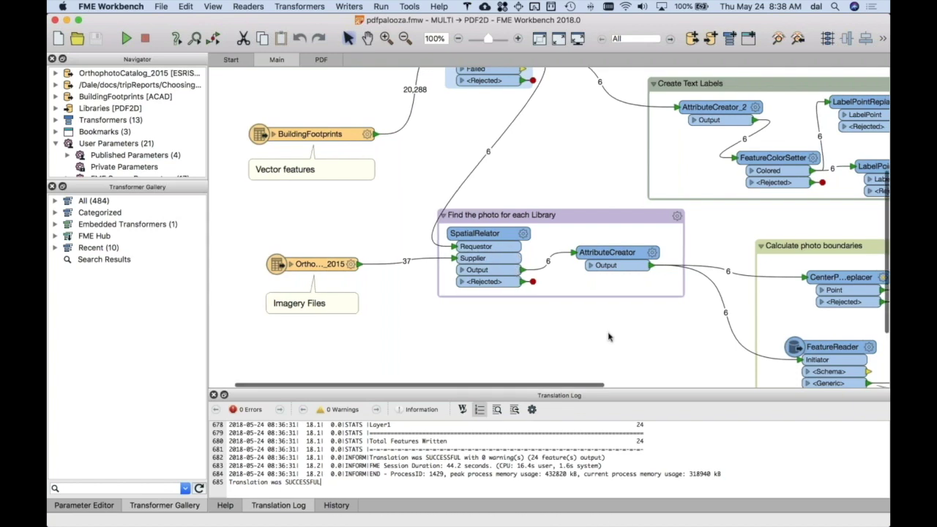
{"action": "scroll", "coordinate": [607, 337], "scroll_direction": "right", "scroll_amount": 5}
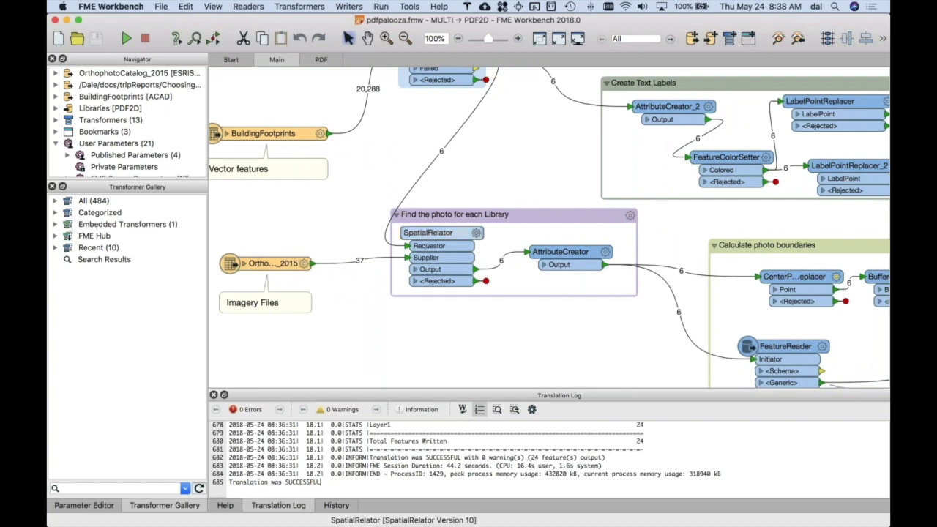
- Review SpatialRelator's parameters without changes, then view AttributeCreator's parameters
{"action": "left_click", "coordinate": [478, 235]}
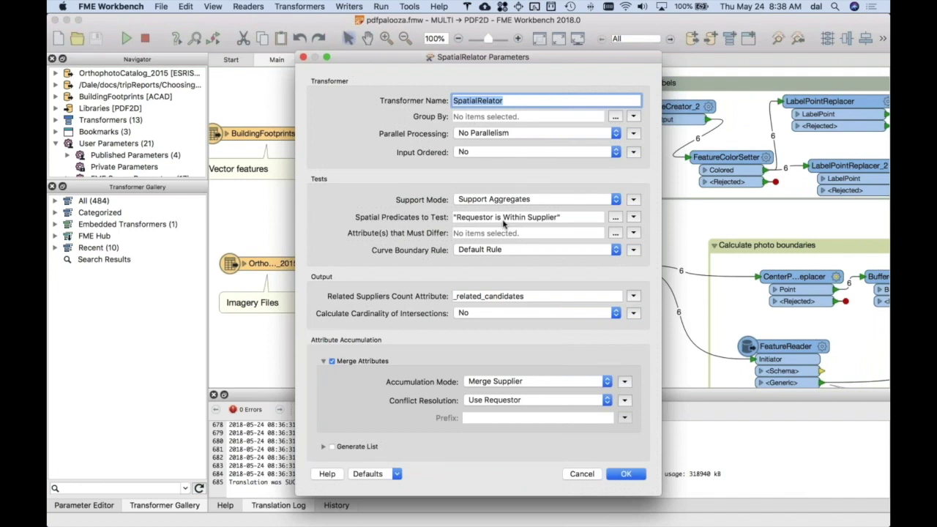
{"action": "left_click", "coordinate": [583, 474]}
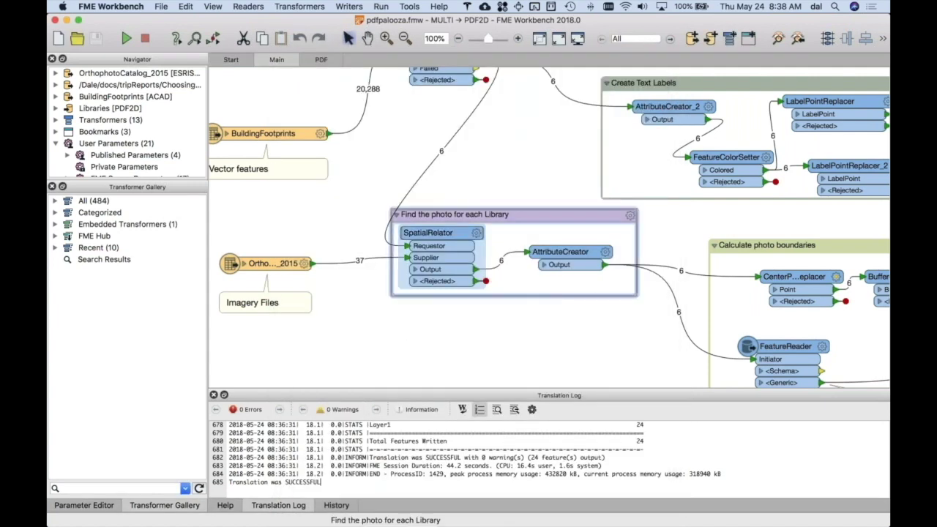
{"action": "mouse_move", "coordinate": [607, 253]}
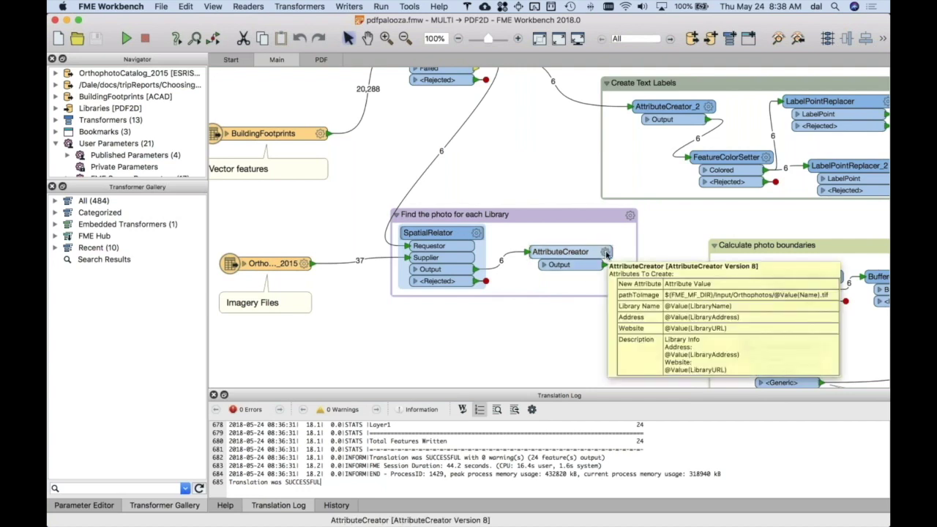
{"action": "left_click", "coordinate": [606, 253]}
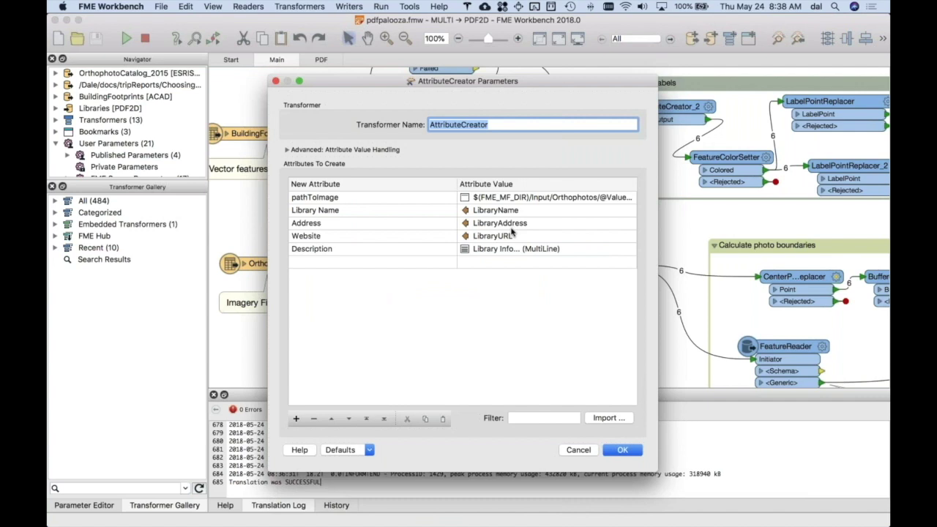
{"action": "double_click", "coordinate": [560, 199]}
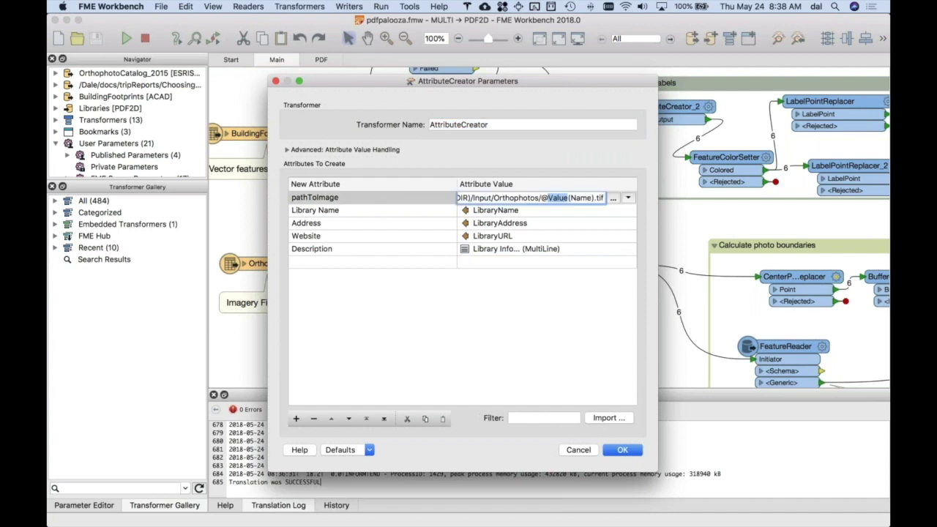
{"action": "left_click", "coordinate": [589, 199]}
{"action": "key", "text": "Return"}
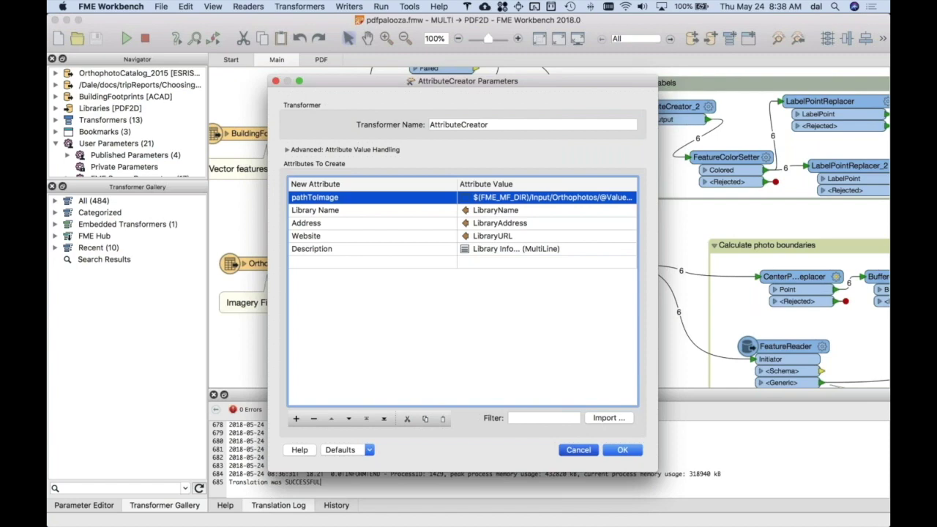
- Close AttributeCreator's settings and select the CenterPointReplacer and photo FeatureReader in the photo boundaries group
{"action": "left_click", "coordinate": [622, 449]}
{"action": "scroll", "coordinate": [623, 361], "scroll_direction": "right", "scroll_amount": 10}
{"action": "scroll", "coordinate": [623, 362], "scroll_direction": "down", "scroll_amount": 4}
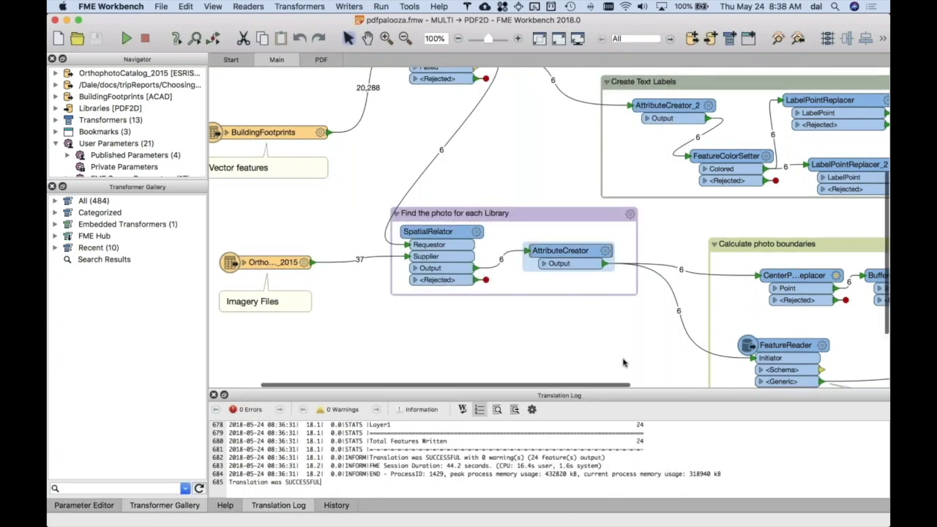
{"action": "scroll", "coordinate": [594, 285], "scroll_direction": "right", "scroll_amount": 3}
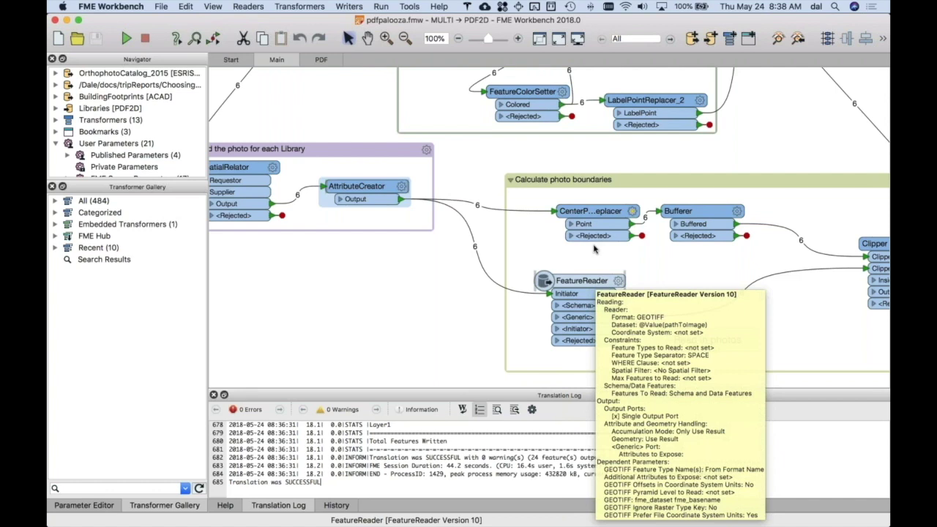
{"action": "left_click", "coordinate": [593, 226]}
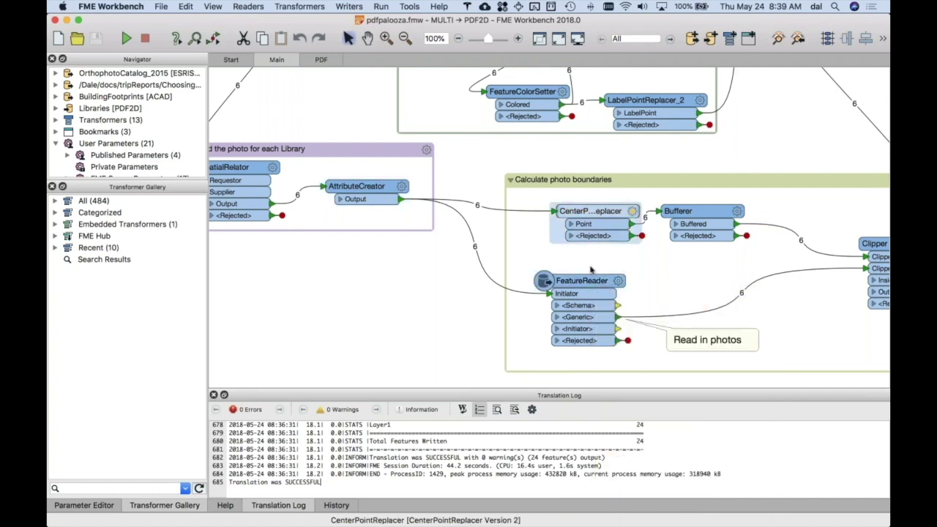
{"action": "left_click", "coordinate": [590, 277]}
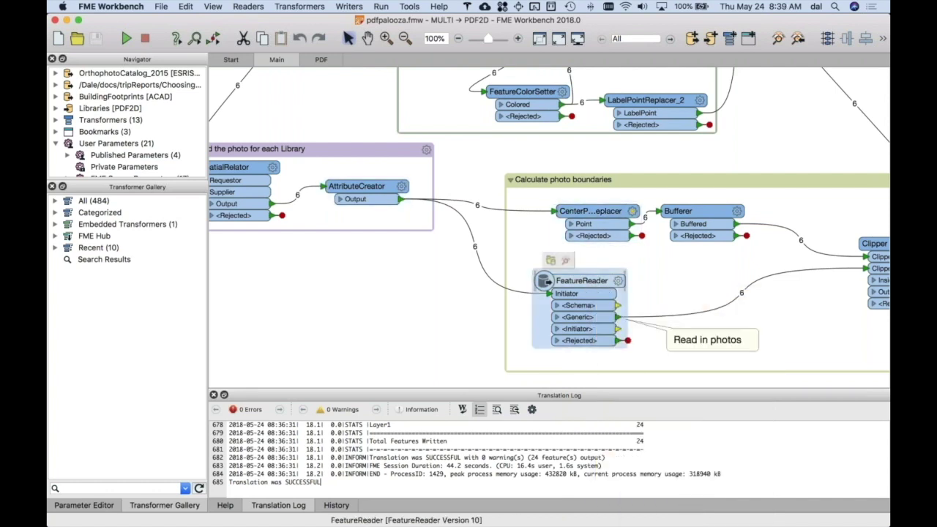
{"action": "left_click", "coordinate": [615, 212]}
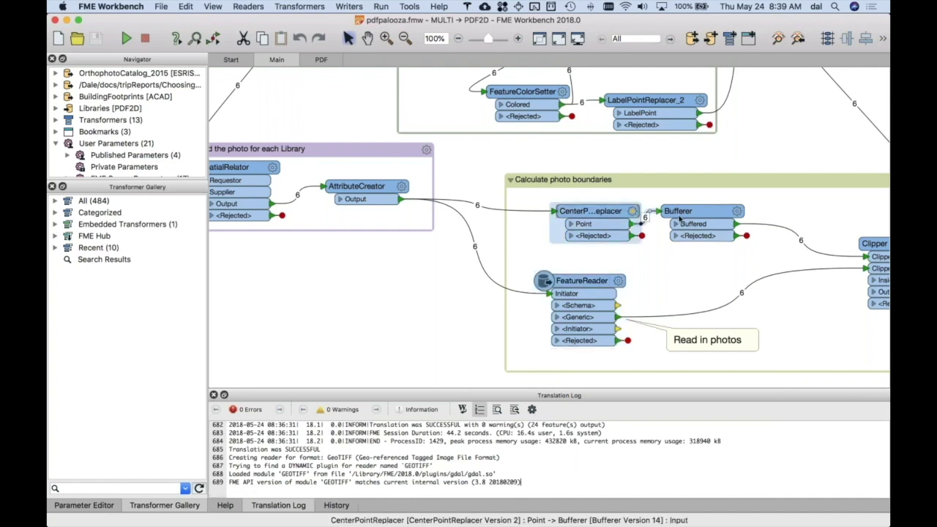
- Scroll to the Layout PDF bookmark with its Layer1 PDF writer
{"action": "scroll", "coordinate": [687, 272], "scroll_direction": "right", "scroll_amount": 3}
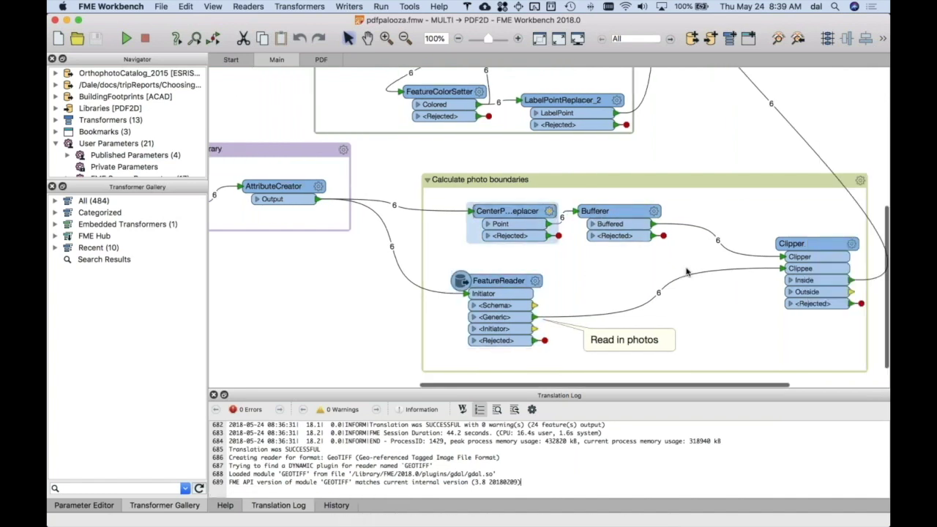
{"action": "scroll", "coordinate": [686, 273], "scroll_direction": "right", "scroll_amount": 2}
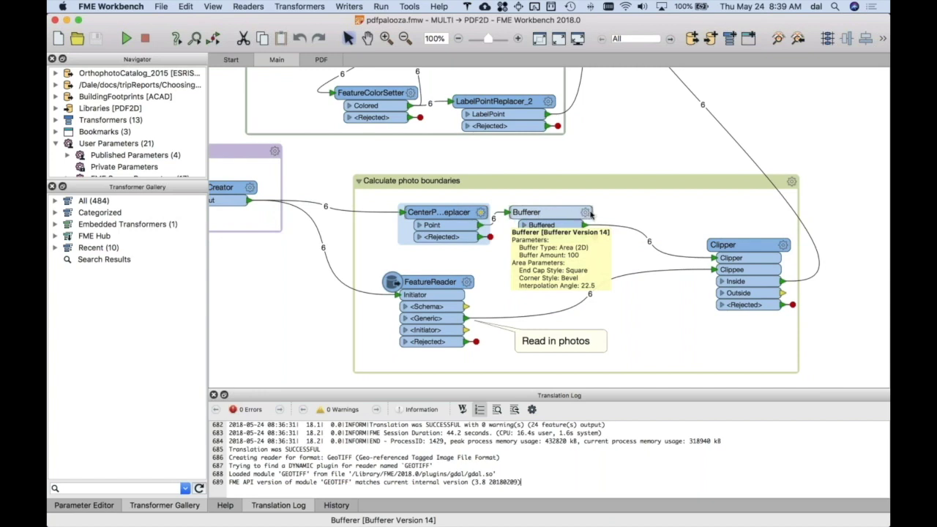
{"action": "scroll", "coordinate": [673, 264], "scroll_direction": "right", "scroll_amount": 1}
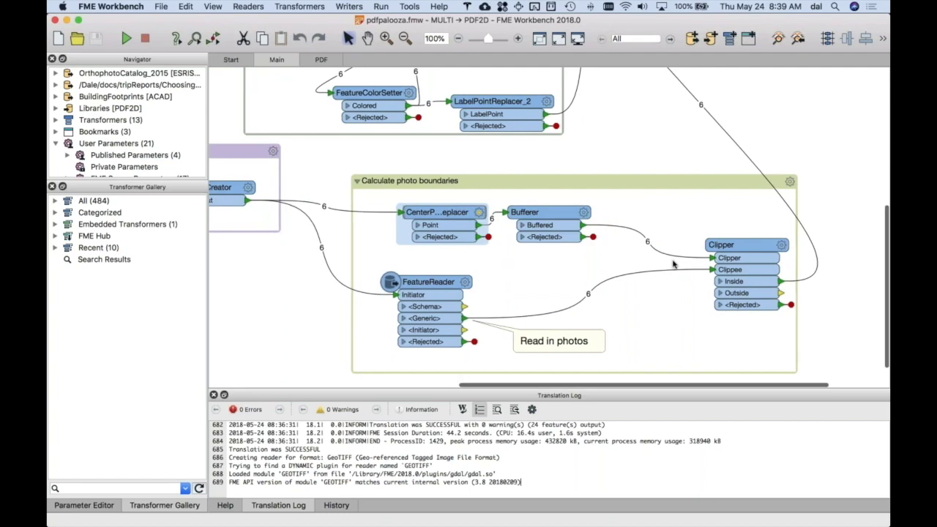
{"action": "scroll", "coordinate": [673, 264], "scroll_direction": "right", "scroll_amount": 5}
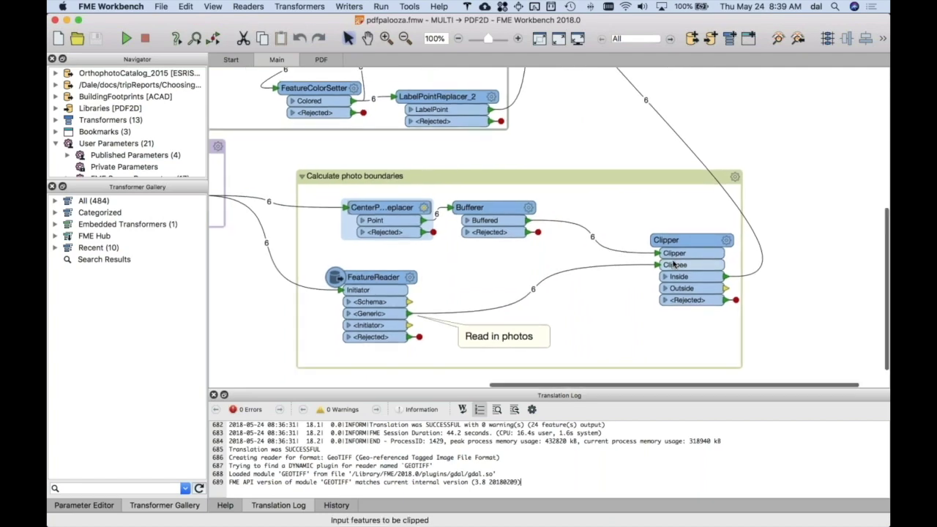
{"action": "scroll", "coordinate": [673, 265], "scroll_direction": "up", "scroll_amount": 8}
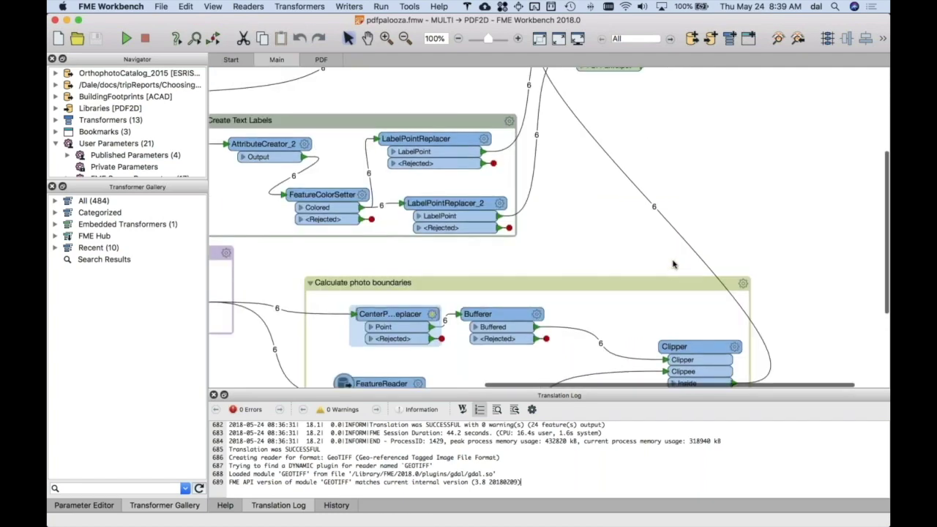
{"action": "scroll", "coordinate": [674, 264], "scroll_direction": "up", "scroll_amount": 10}
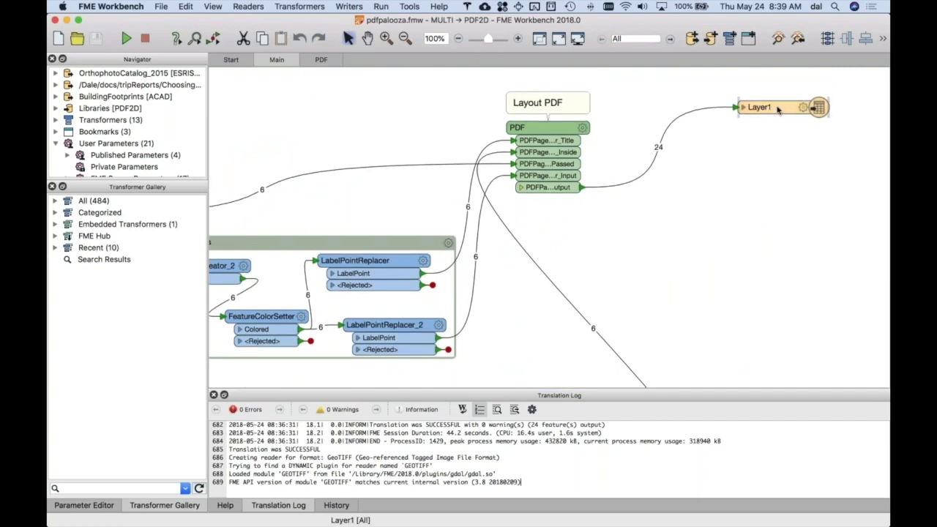
- Open the Layer1 writer's Output folder and load Libraries.pdf in Adobe Reader
{"action": "left_click", "coordinate": [778, 109]}
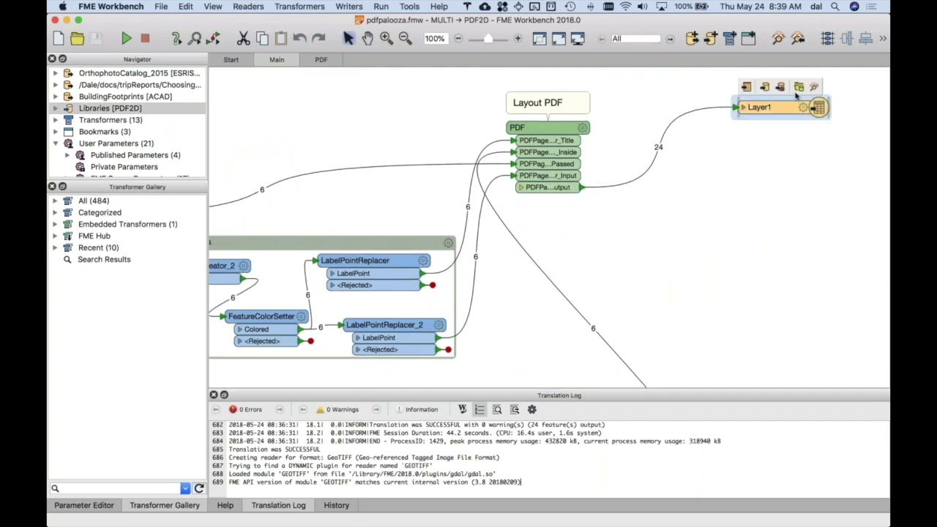
{"action": "left_click", "coordinate": [799, 88]}
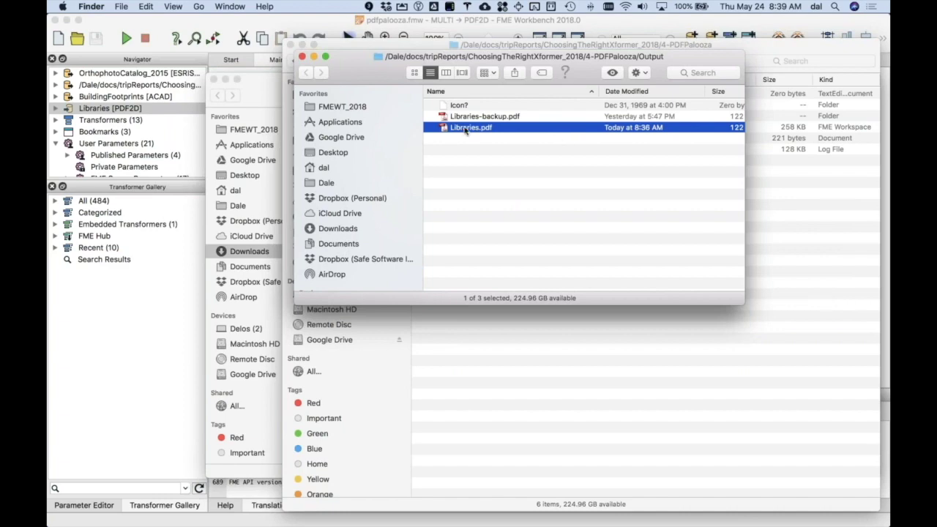
{"action": "left_click_drag", "start_coordinate": [465, 128], "coordinate": [464, 129]}
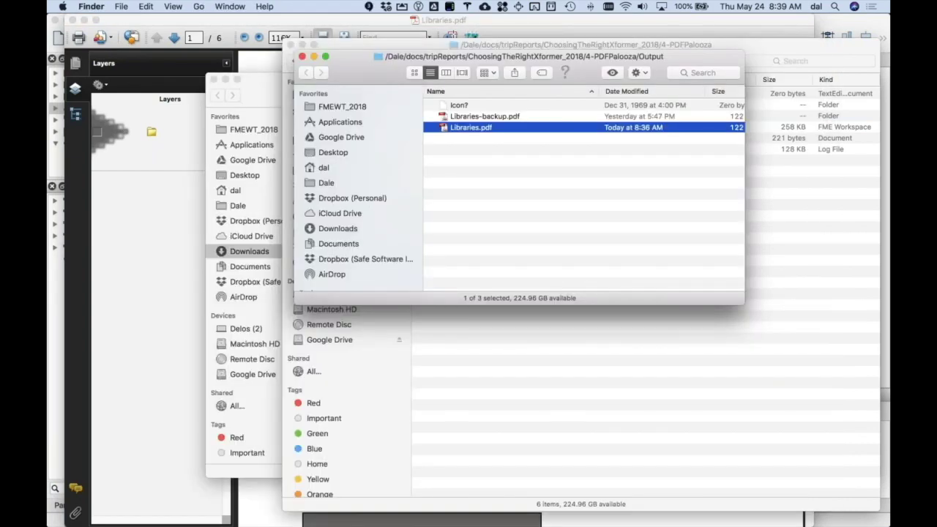
{"action": "key", "text": "super+Tab"}
{"action": "key", "text": "super+Tab"}
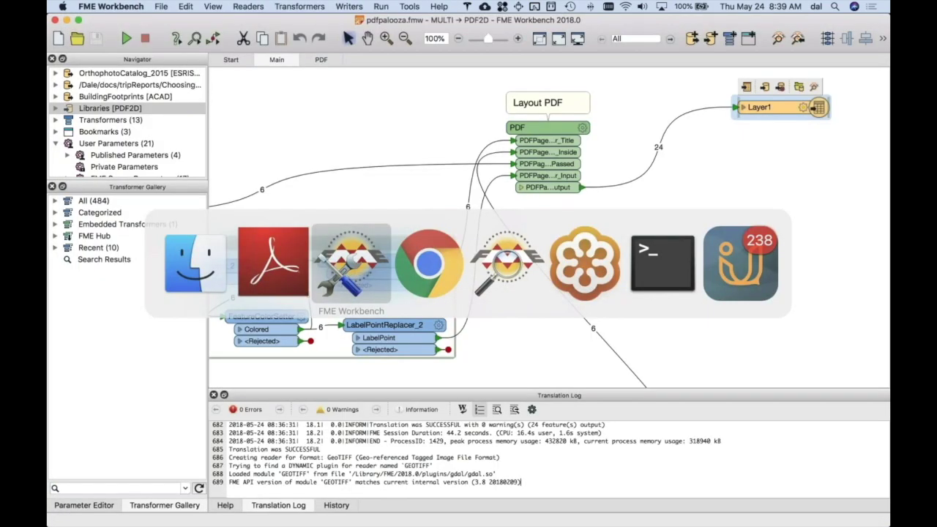
- Inspect the PDFPageFormatter inside the PDF transformer: Title, Image, Map, Details on Letter portrait 8.5×11
{"action": "double_click", "coordinate": [548, 127]}
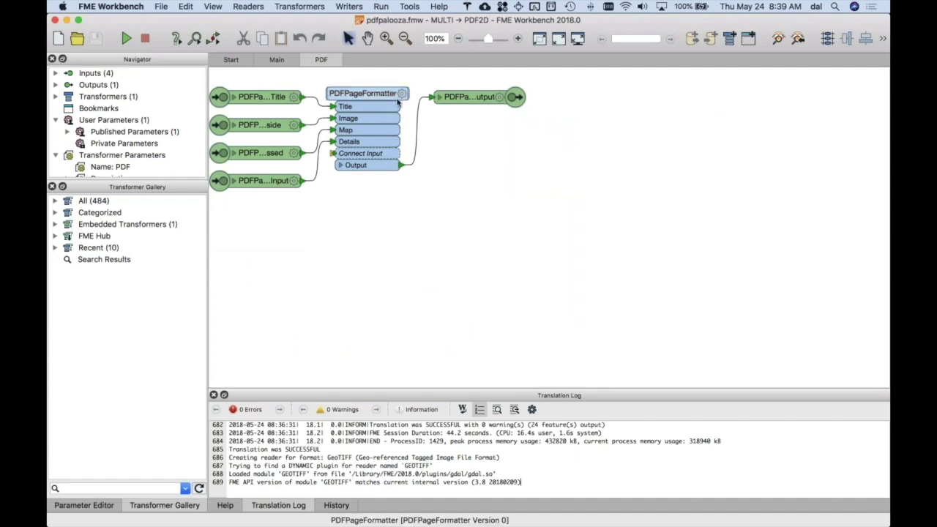
{"action": "left_click", "coordinate": [400, 93]}
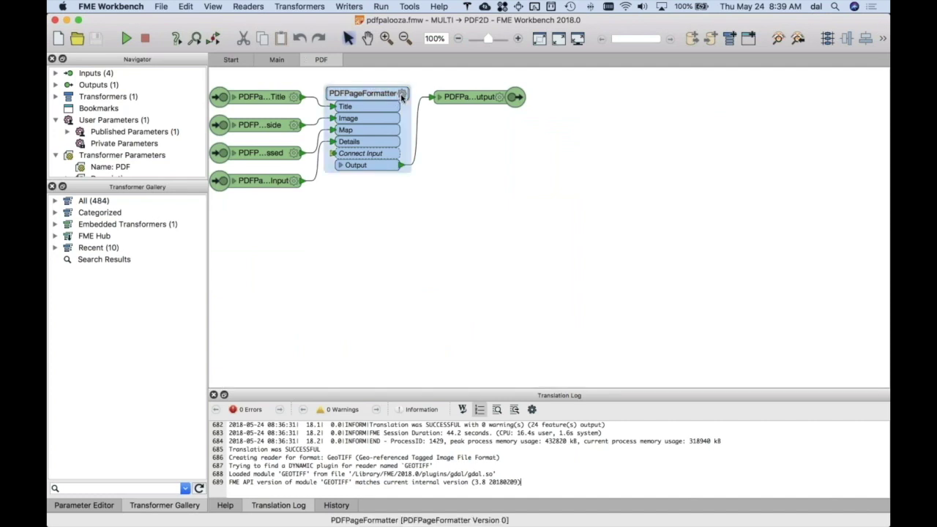
{"action": "left_click", "coordinate": [401, 93]}
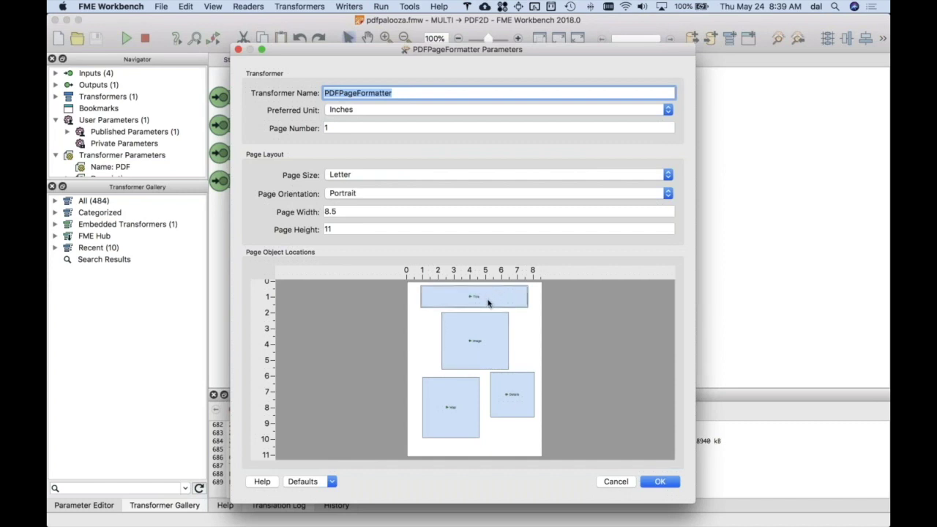
{"action": "mouse_move", "coordinate": [489, 302]}
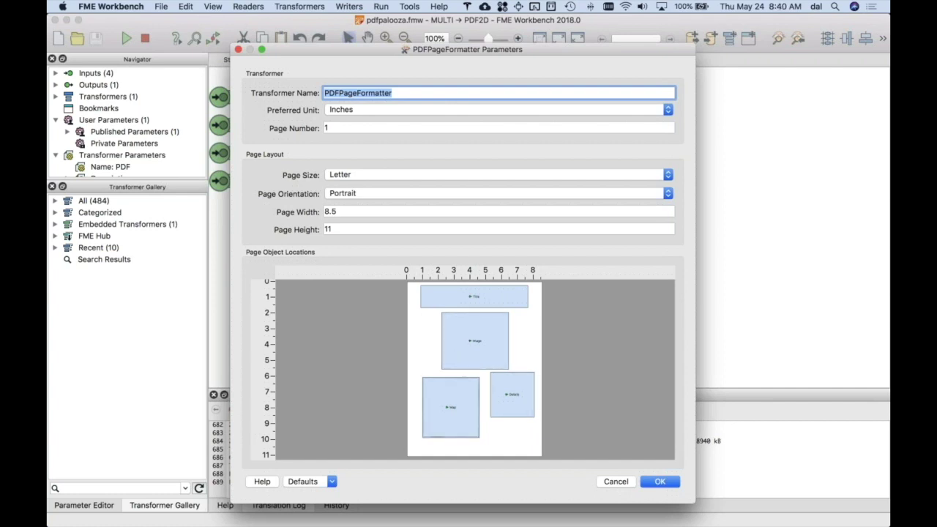
{"action": "left_click", "coordinate": [622, 485]}
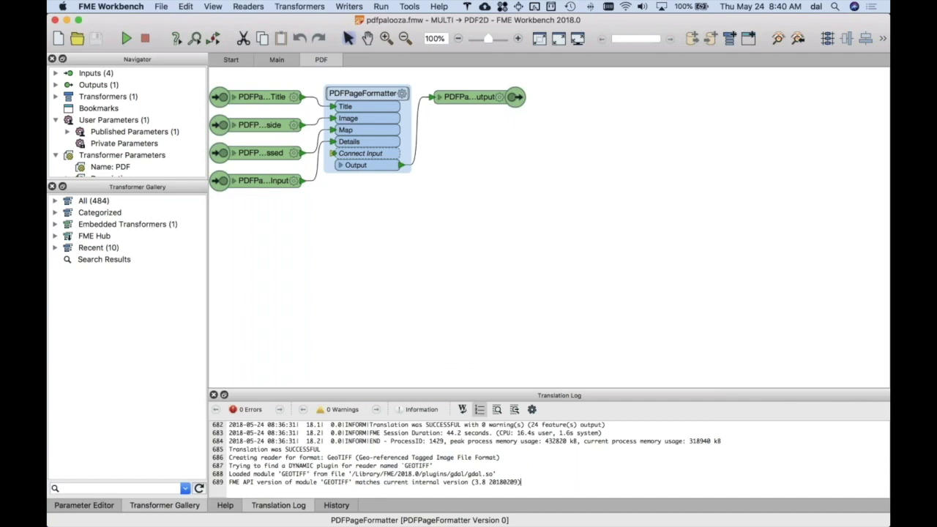
- Switch to Adobe Reader and scroll through the Carnegie, Central Branch and Firehall pages of Libraries.pdf
{"action": "key", "text": "super+Tab"}
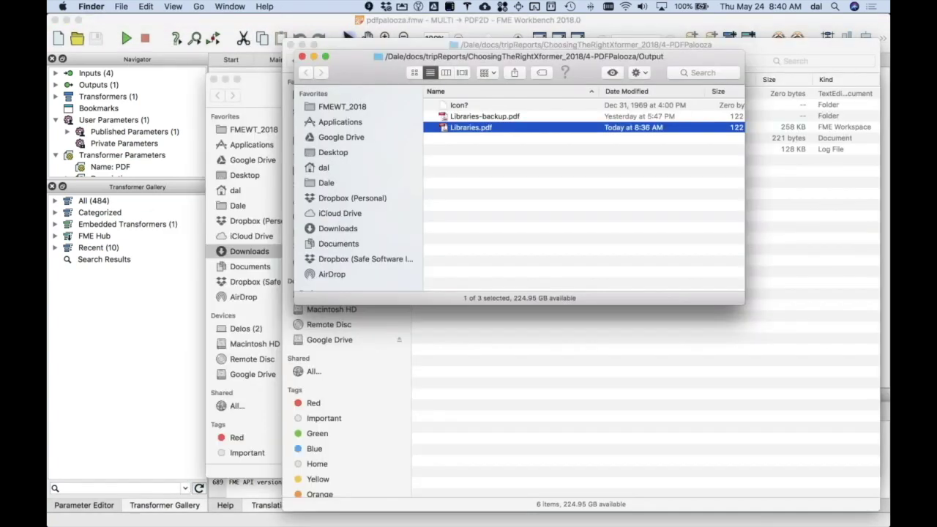
{"action": "key", "text": "super+Tab"}
{"action": "key", "text": "super+Tab"}
{"action": "scroll", "coordinate": [521, 285], "scroll_direction": "down", "scroll_amount": 4}
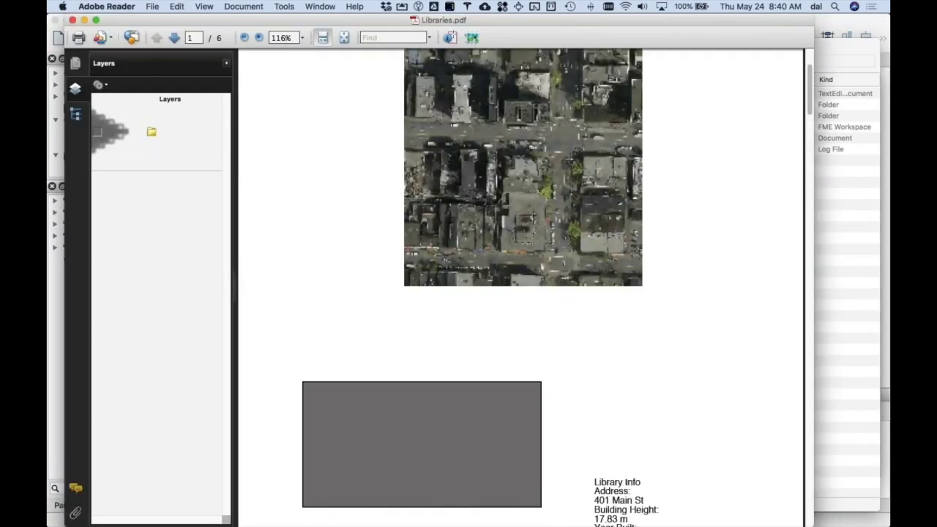
{"action": "scroll", "coordinate": [520, 281], "scroll_direction": "down", "scroll_amount": 10}
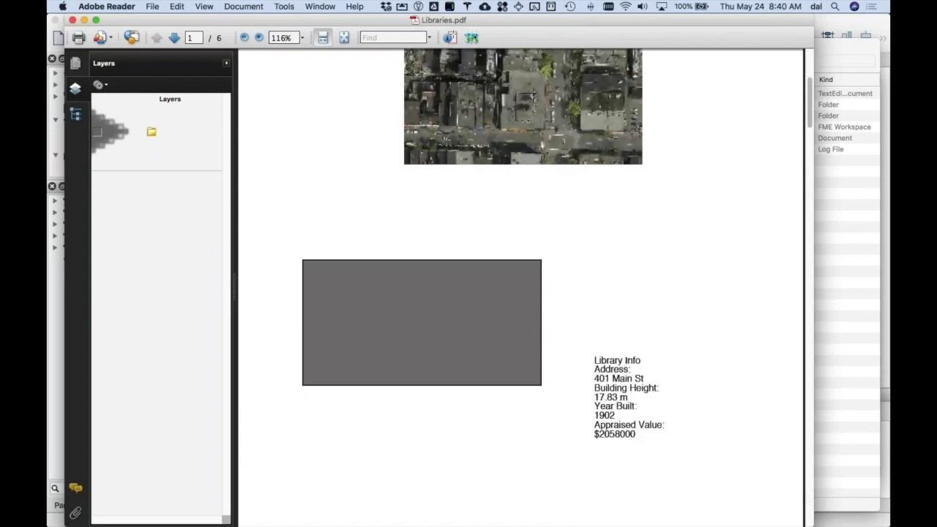
{"action": "scroll", "coordinate": [522, 286], "scroll_direction": "up", "scroll_amount": 9}
{"action": "scroll", "coordinate": [521, 286], "scroll_direction": "down", "scroll_amount": 3}
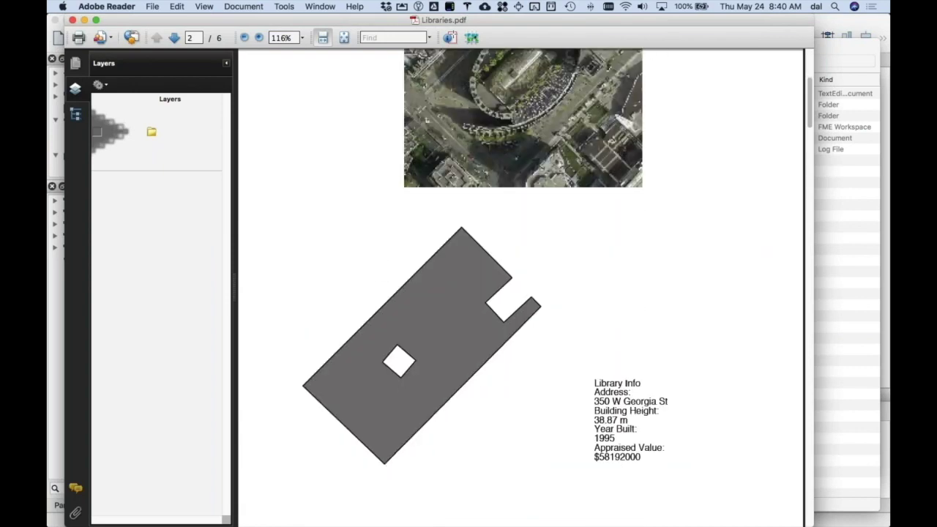
{"action": "scroll", "coordinate": [521, 286], "scroll_direction": "up", "scroll_amount": 2}
{"action": "scroll", "coordinate": [521, 285], "scroll_direction": "up", "scroll_amount": 2}
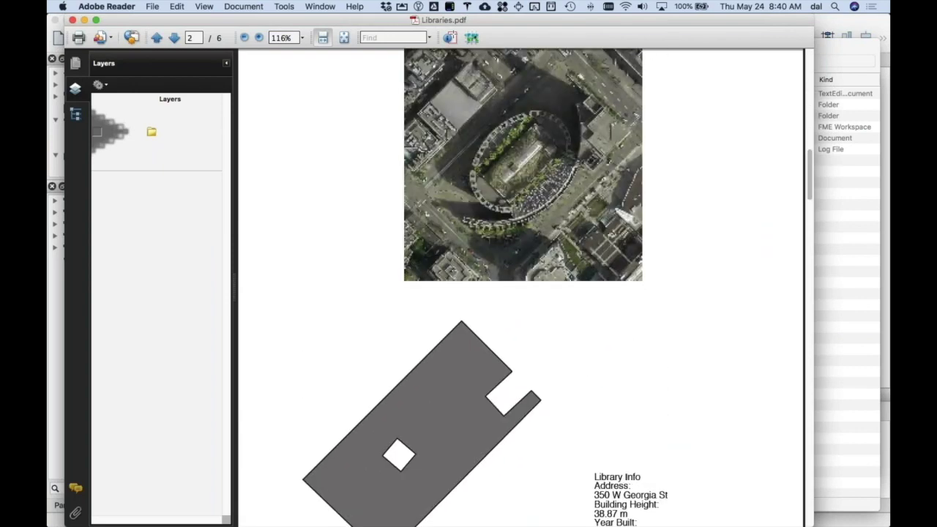
{"action": "scroll", "coordinate": [521, 285], "scroll_direction": "up", "scroll_amount": 3}
{"action": "scroll", "coordinate": [521, 286], "scroll_direction": "down", "scroll_amount": 10}
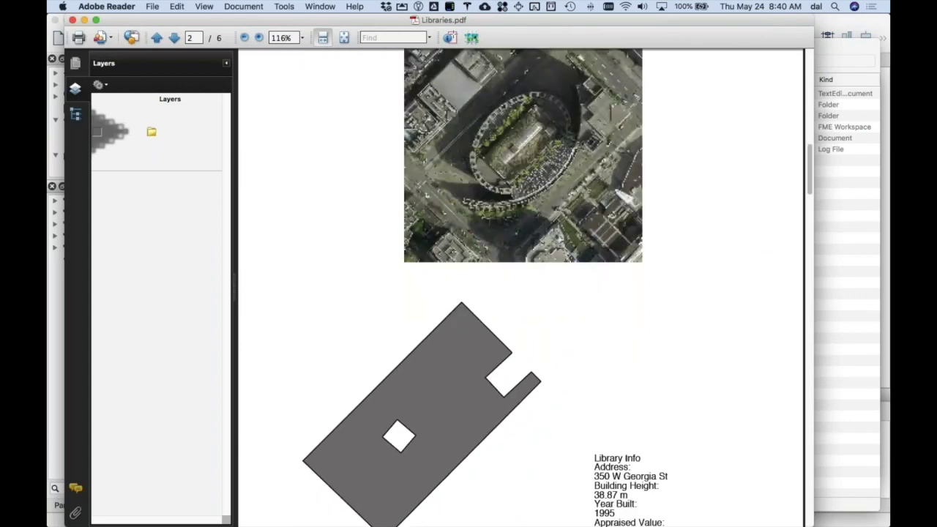
{"action": "scroll", "coordinate": [521, 286], "scroll_direction": "down", "scroll_amount": 12}
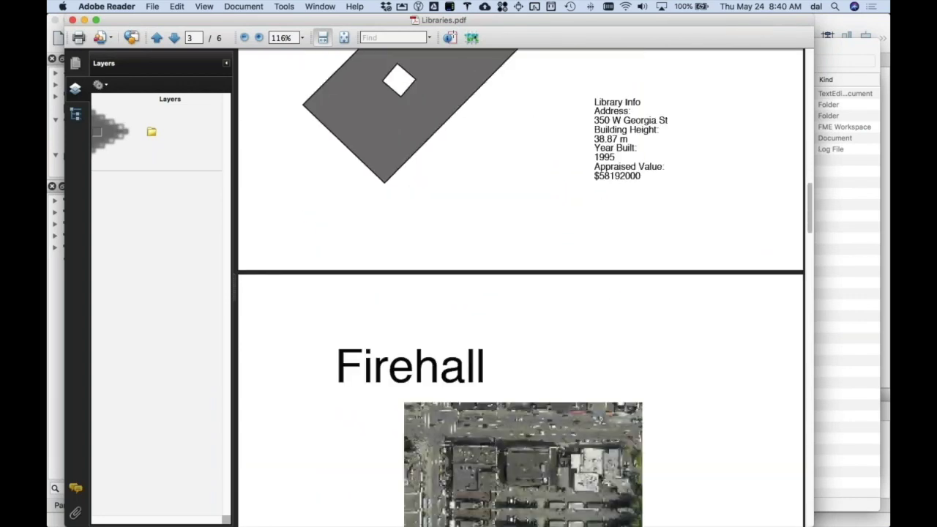
{"action": "scroll", "coordinate": [522, 286], "scroll_direction": "down", "scroll_amount": 8}
- Keep Adobe Reader in front, scroll further down Libraries.pdf, then return to FME Workbench
{"action": "key", "text": "super+Tab"}
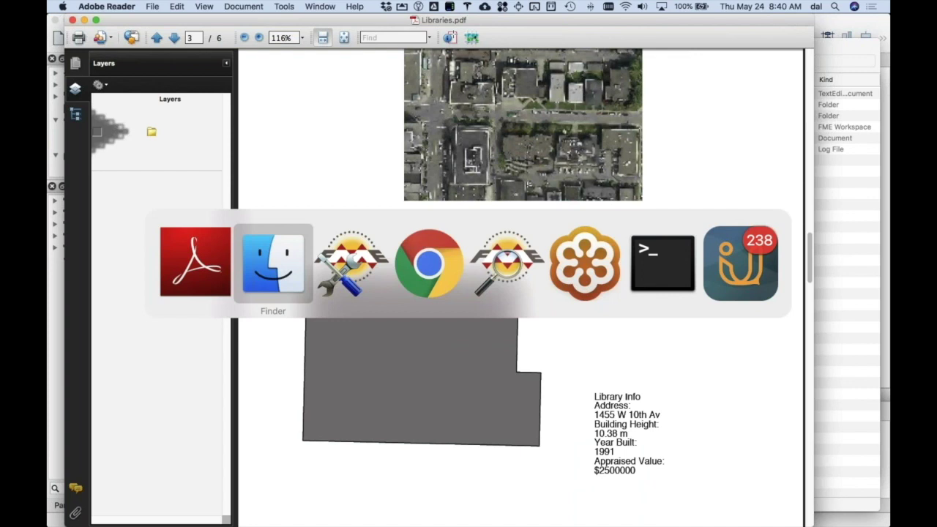
{"action": "key", "text": "super+shift+Tab"}
{"action": "key", "text": "super+Tab"}
{"action": "key", "text": "super+shift+Tab"}
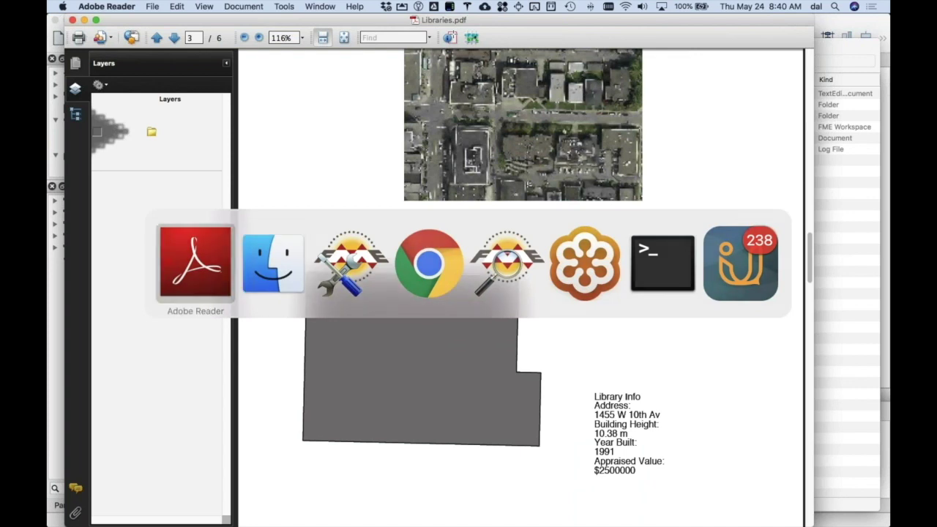
{"action": "scroll", "coordinate": [522, 286], "scroll_direction": "down", "scroll_amount": 1}
{"action": "scroll", "coordinate": [521, 285], "scroll_direction": "down", "scroll_amount": 2}
{"action": "key", "text": "super+Tab"}
{"action": "key", "text": "super+Tab"}
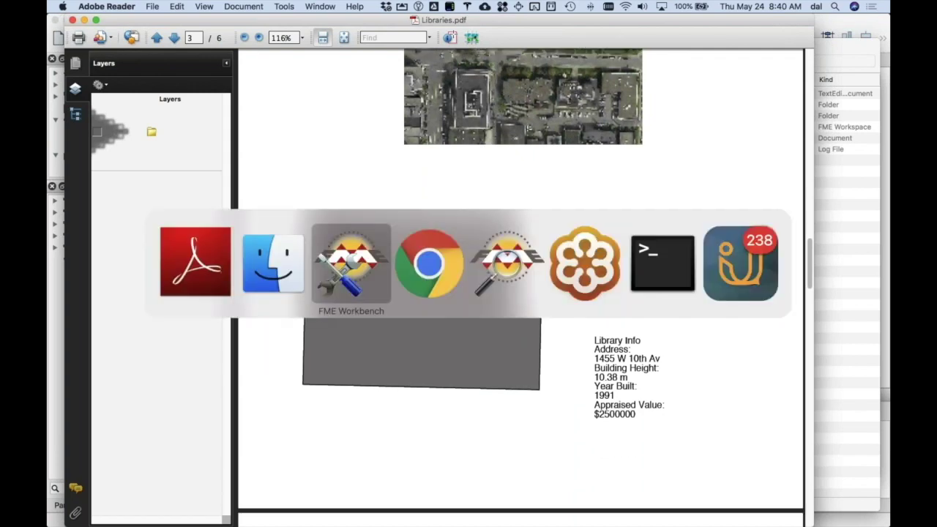